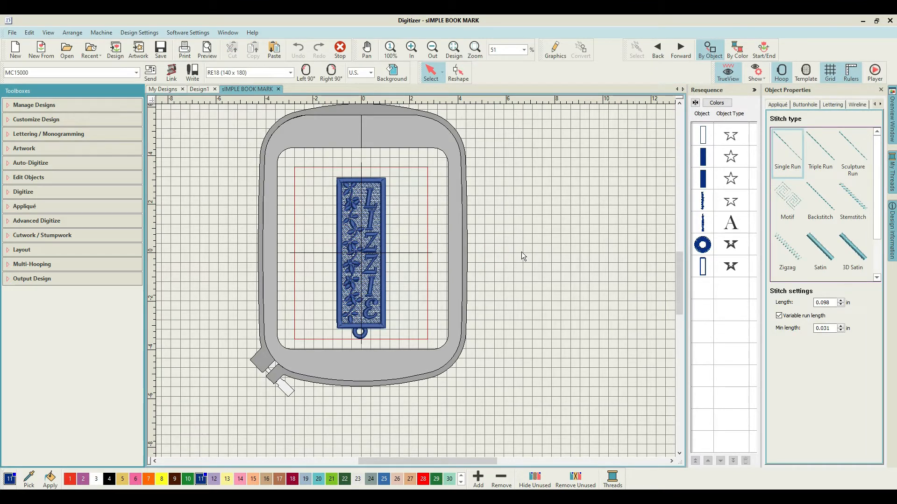
# Auto-center the entire bookmark design to the work area, save the file and select its first rectangle outline
pyautogui.hotkey('ctrl', 'a')
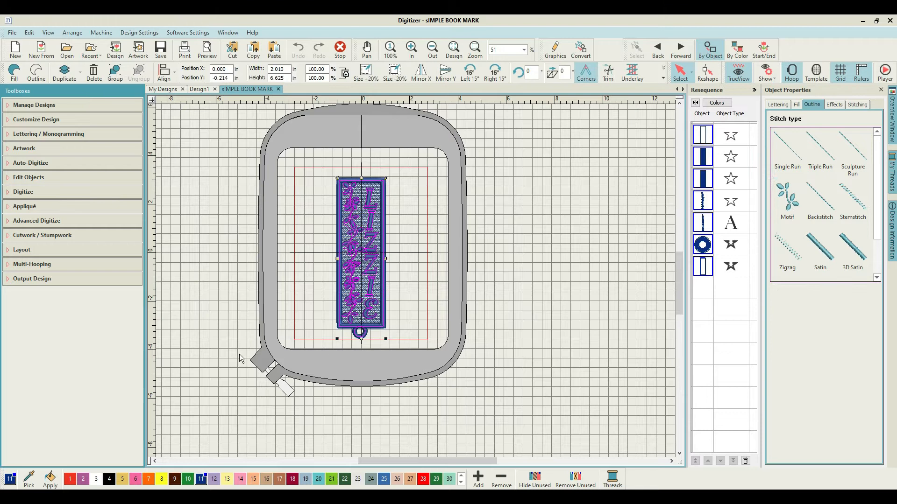
pyautogui.click(46, 254)
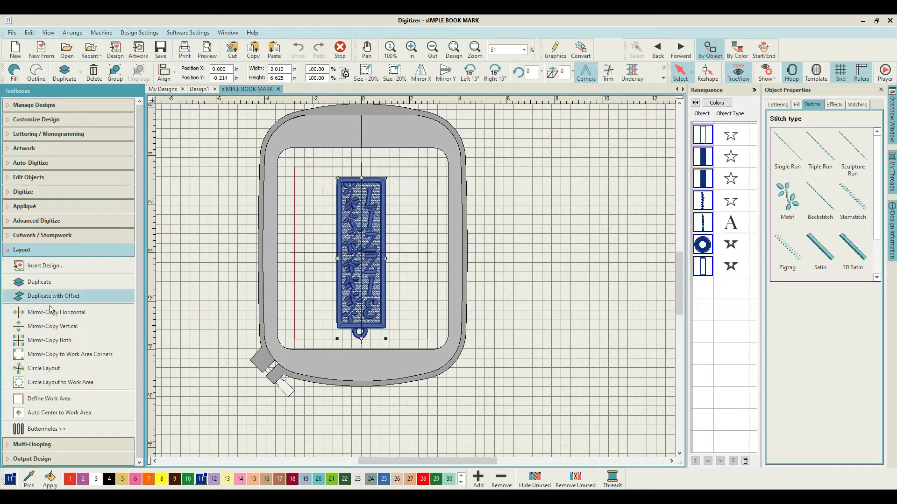
pyautogui.click(49, 414)
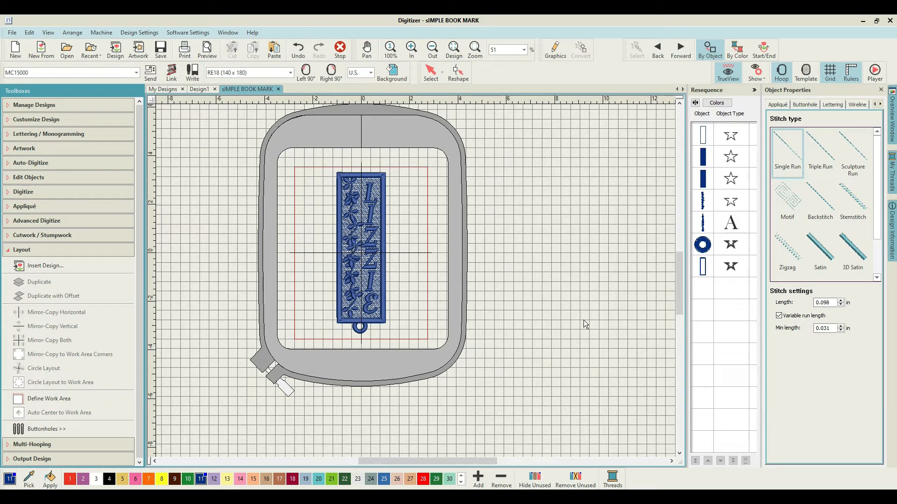
pyautogui.click(161, 47)
pyautogui.click(705, 141)
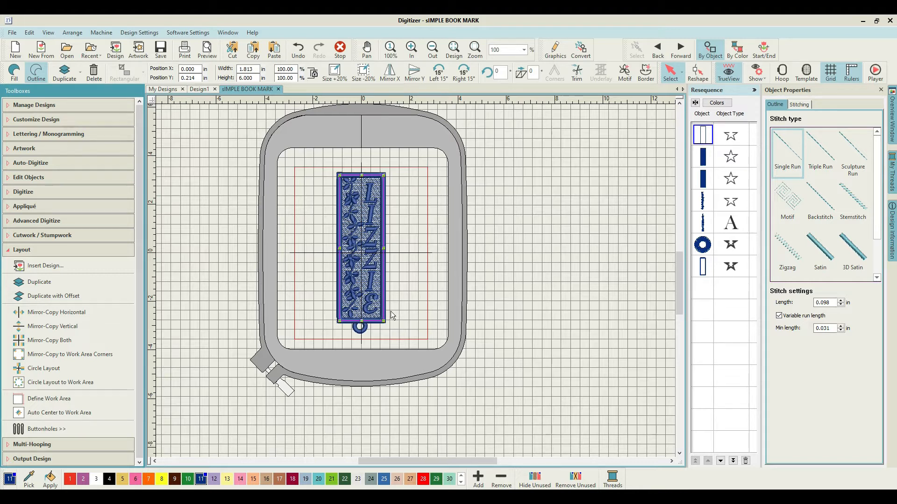
# In Design1, draw a filled rectangle about 3.5 by 5.9 in inside the hoop using thread color 29
pyautogui.click(202, 90)
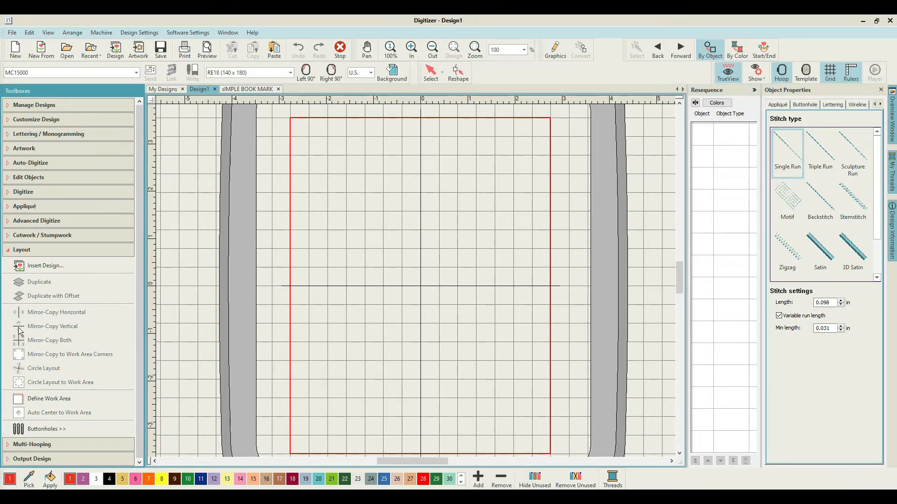
pyautogui.click(21, 191)
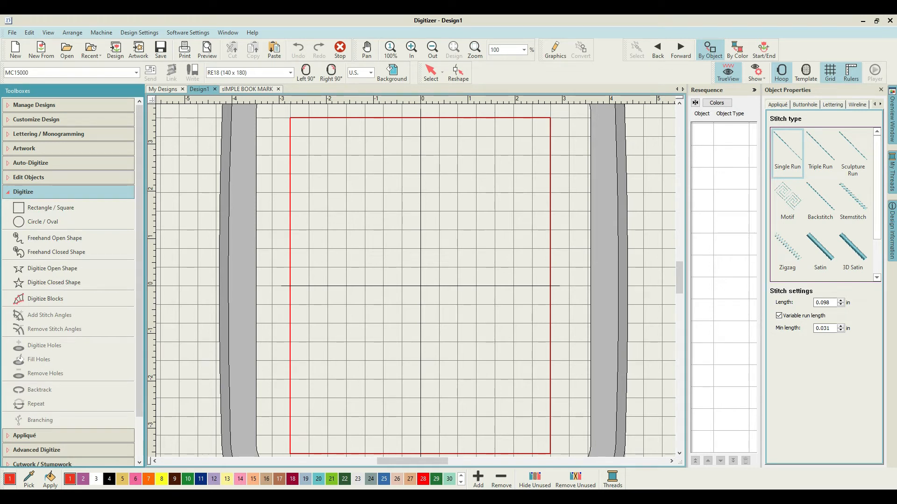
pyautogui.click(438, 481)
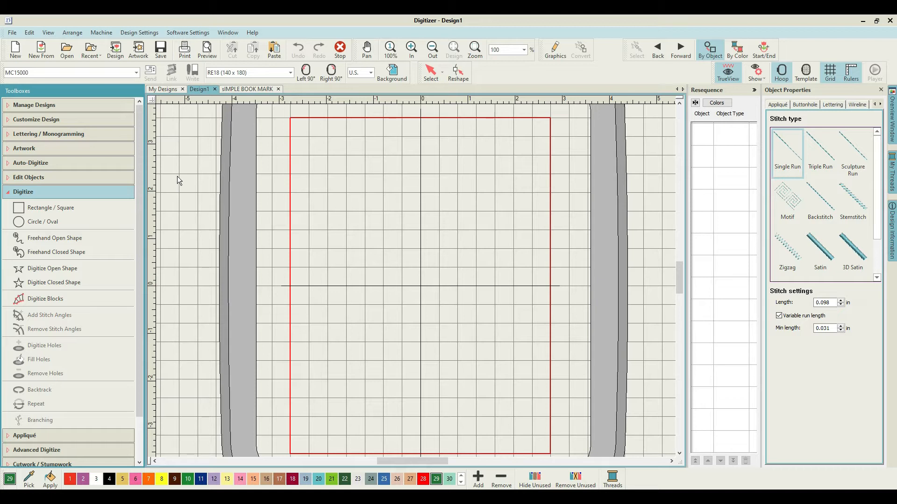
pyautogui.click(75, 208)
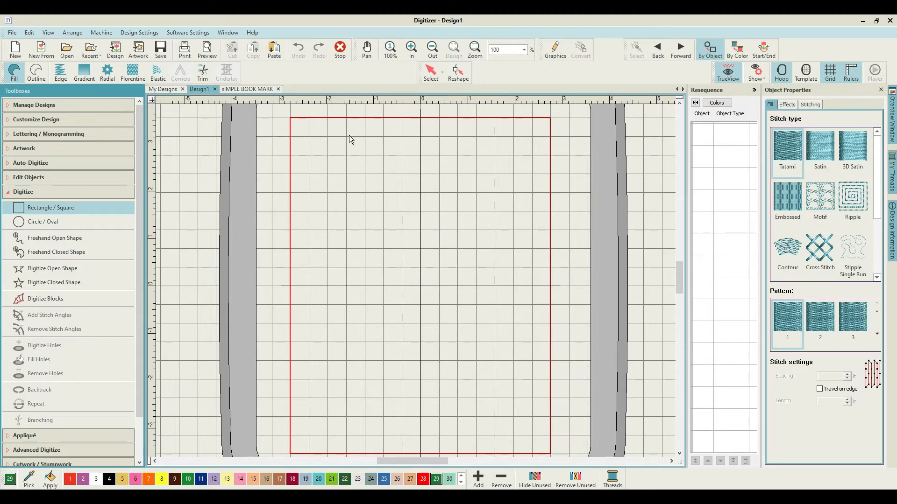
pyautogui.moveTo(347, 135); pyautogui.dragTo(477, 335)
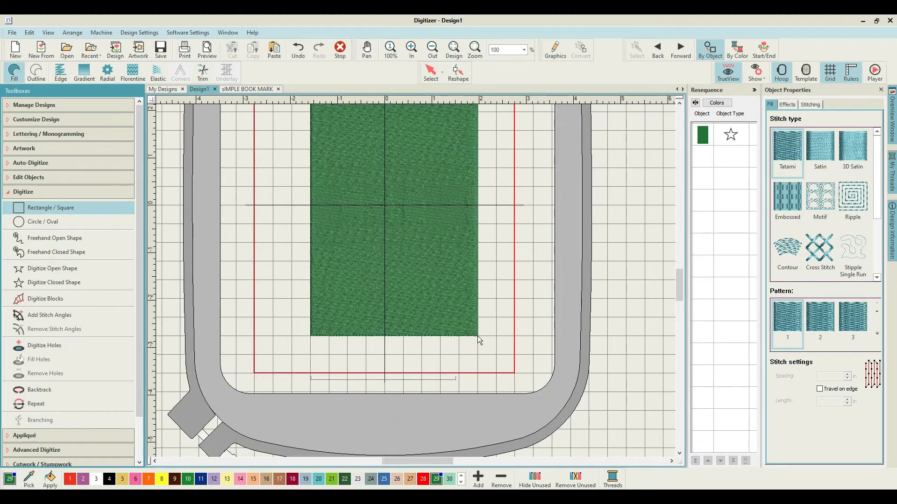
# Convert the filled green rectangle to a Single Run outline and deselect it
pyautogui.click(38, 73)
pyautogui.click(702, 135)
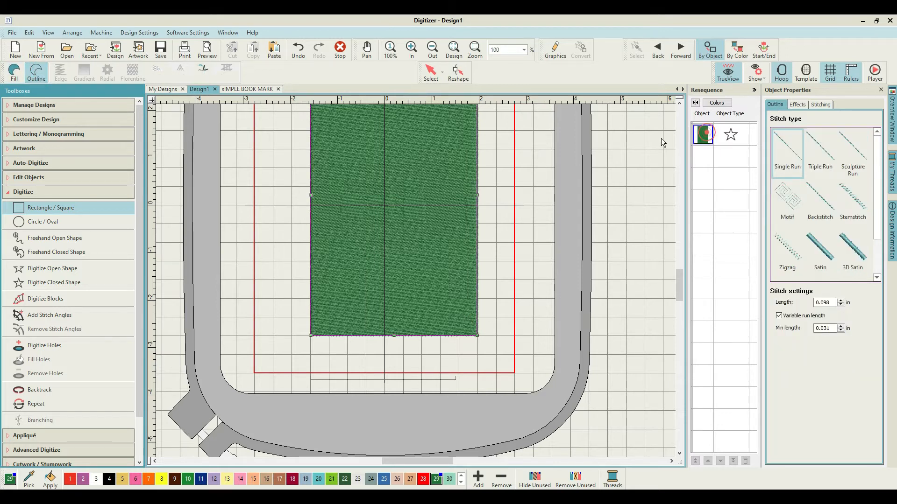
pyautogui.click(36, 72)
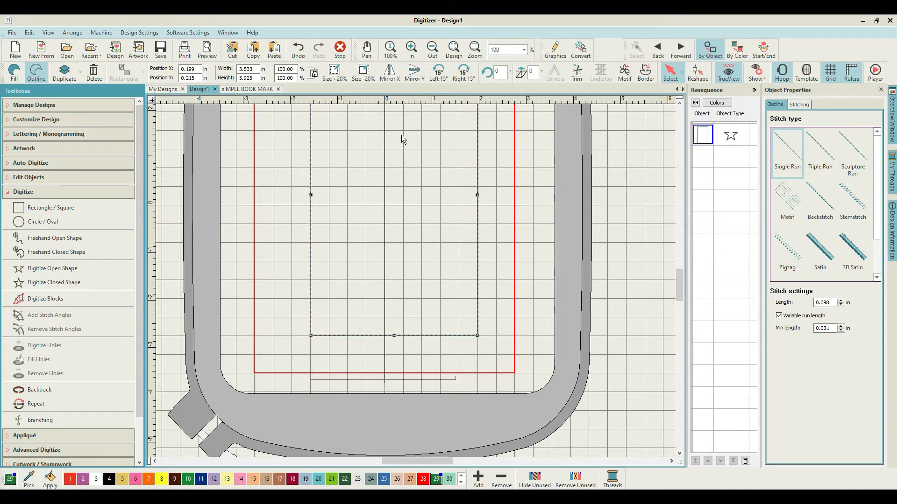
pyautogui.click(614, 140)
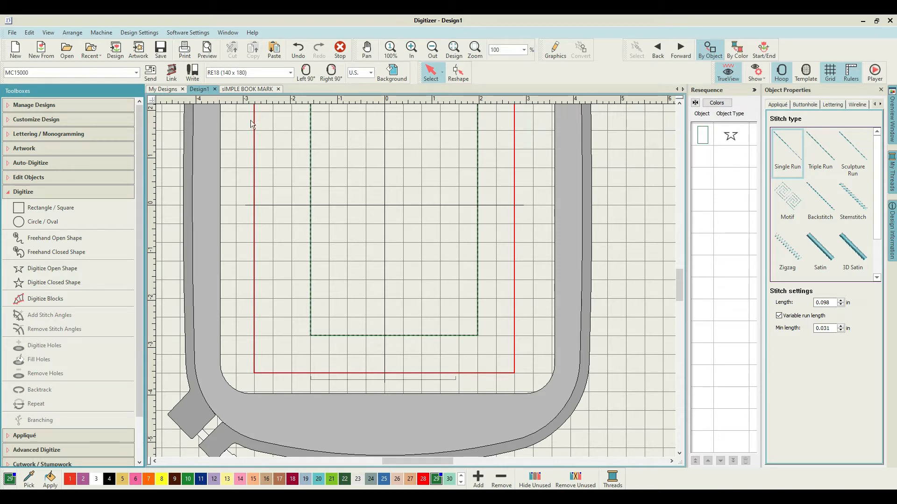
# Resize the rectangle outline to 1.8 in wide and 6 in high with its proportions unlocked
pyautogui.moveTo(679, 282); pyautogui.dragTo(680, 270)
pyautogui.click(698, 133)
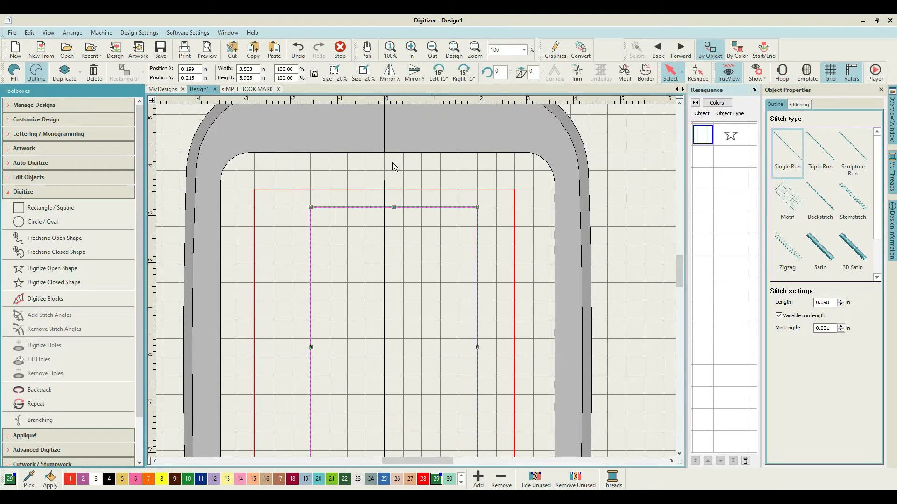
pyautogui.moveTo(256, 69); pyautogui.dragTo(234, 73)
pyautogui.write('1.8')
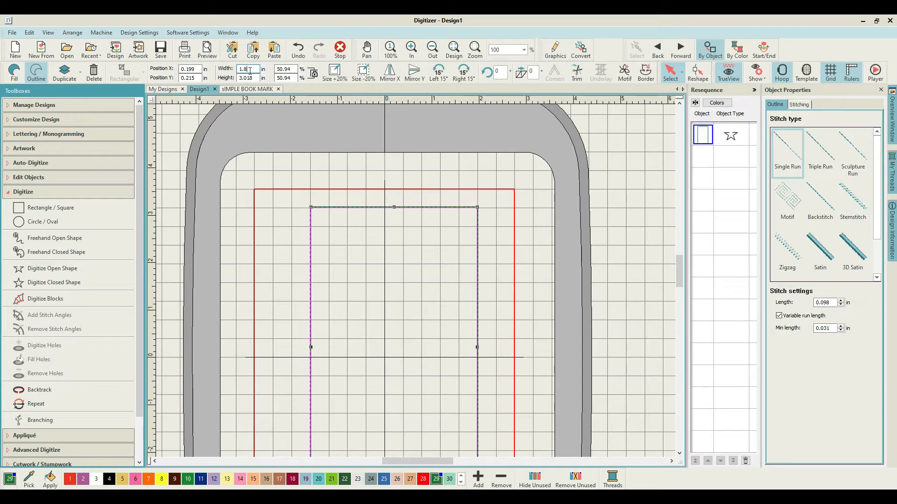
pyautogui.click(315, 74)
pyautogui.moveTo(254, 78); pyautogui.dragTo(239, 79)
pyautogui.write('60')
pyautogui.press('Return')
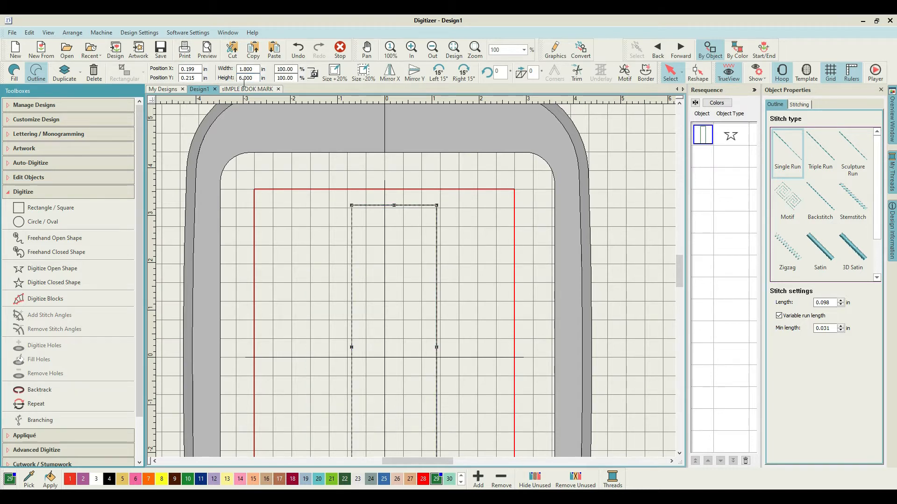
# Auto-center the resized rectangle outline to the work area
pyautogui.scroll(-1, 419, 277)
pyautogui.scroll(-1, 417, 282)
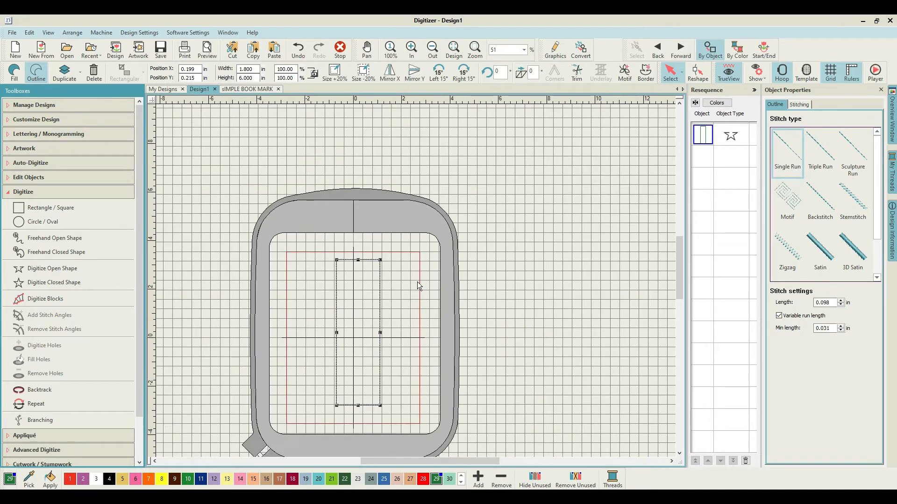
pyautogui.press('0')
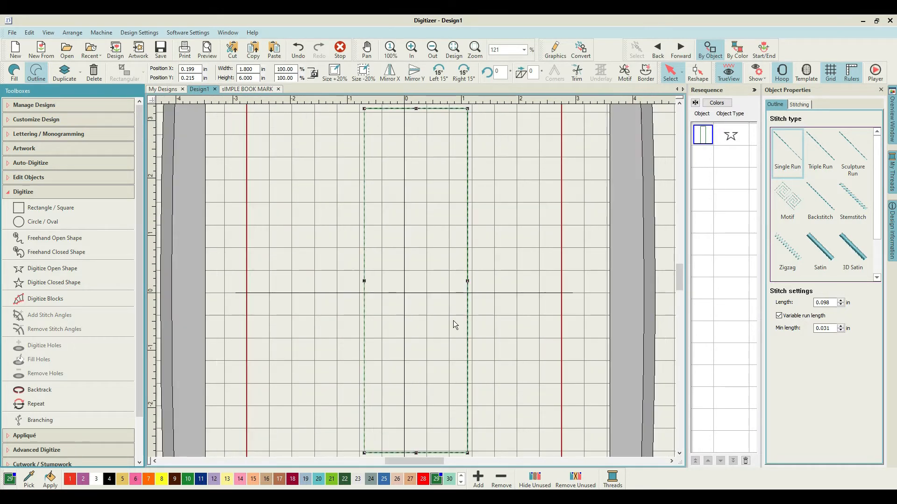
pyautogui.moveTo(678, 274); pyautogui.dragTo(674, 275)
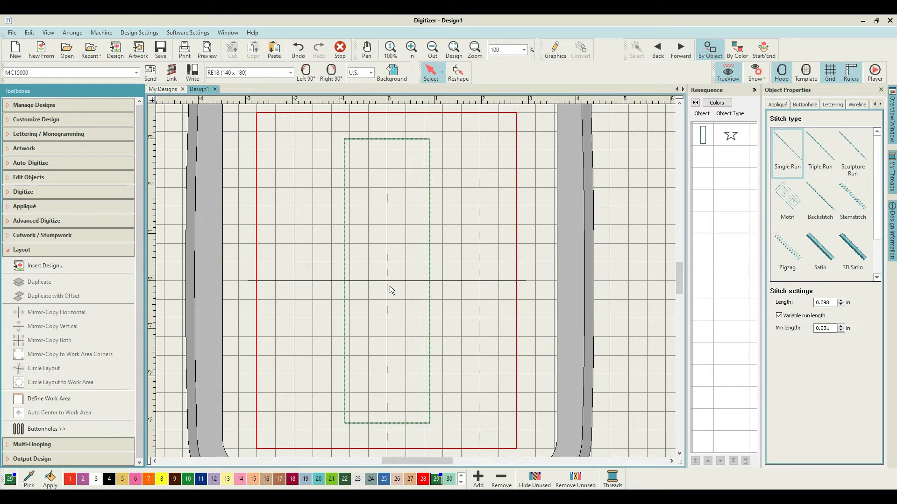
# Duplicate the rectangle outline and convert the copy to a Tatami fill
pyautogui.rightClick(701, 138)
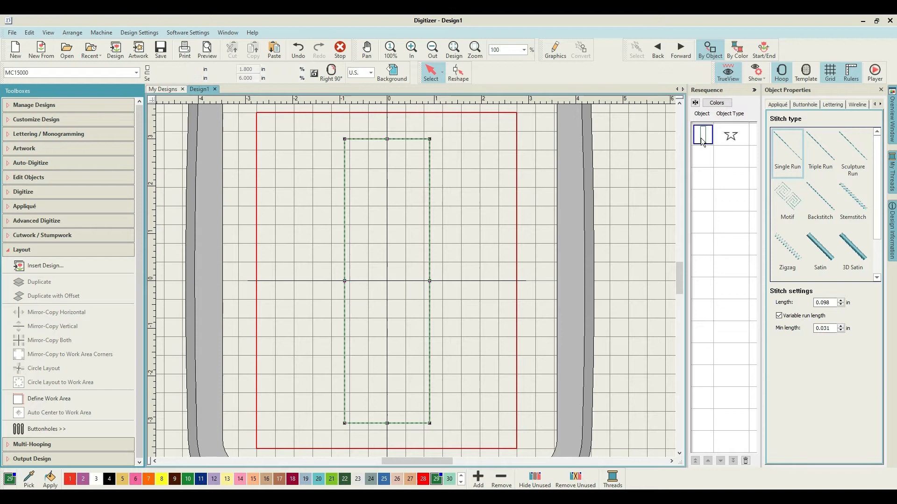
pyautogui.click(719, 208)
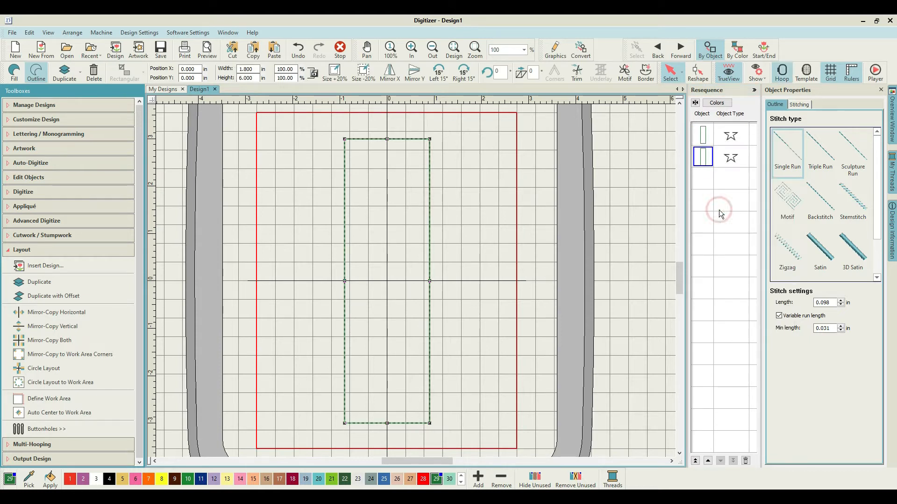
pyautogui.click(13, 74)
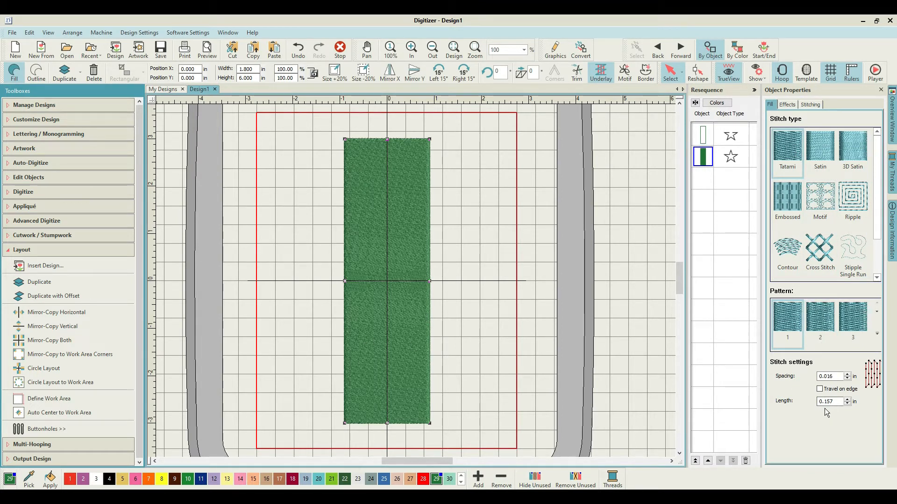
# Try to set the Tatami fill's stitch spacing to 3.00 in
pyautogui.moveTo(833, 376); pyautogui.dragTo(800, 378)
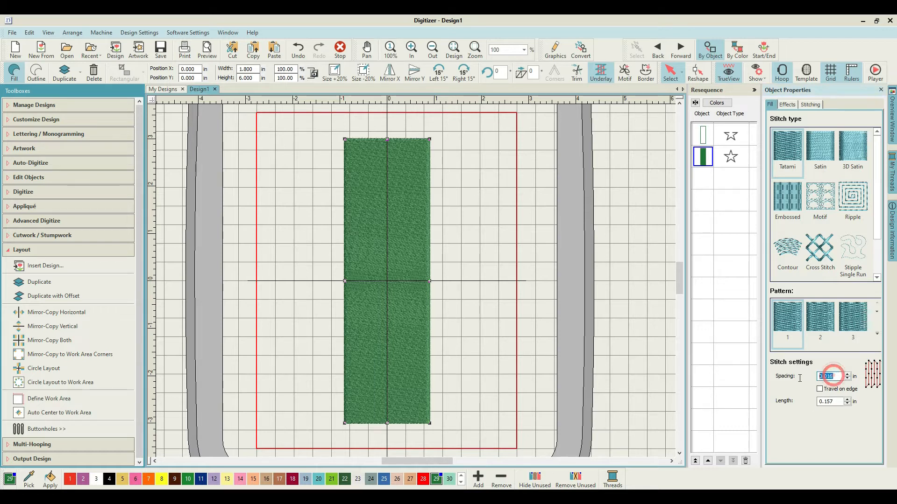
pyautogui.write('3.')
pyautogui.write('00')
pyautogui.press('Return')
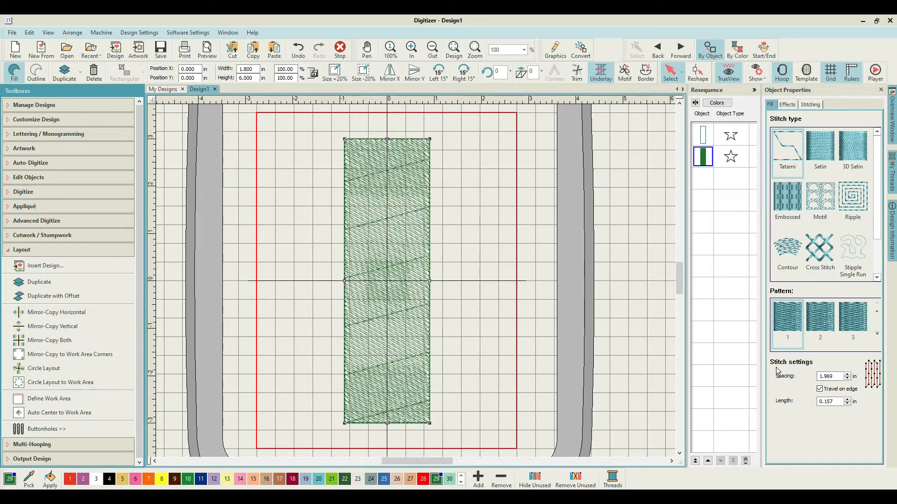
# Turn off Underlay 1 for the Tatami-filled rectangle and deselect it
pyautogui.click(815, 105)
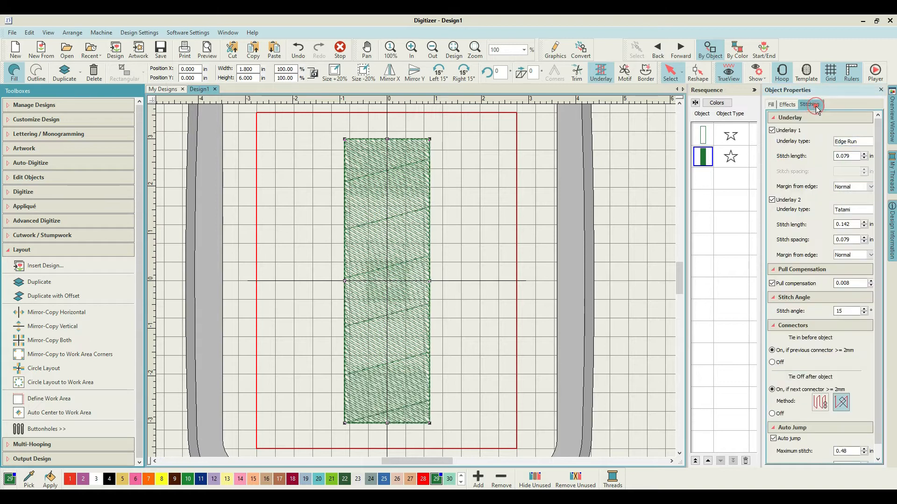
pyautogui.click(772, 131)
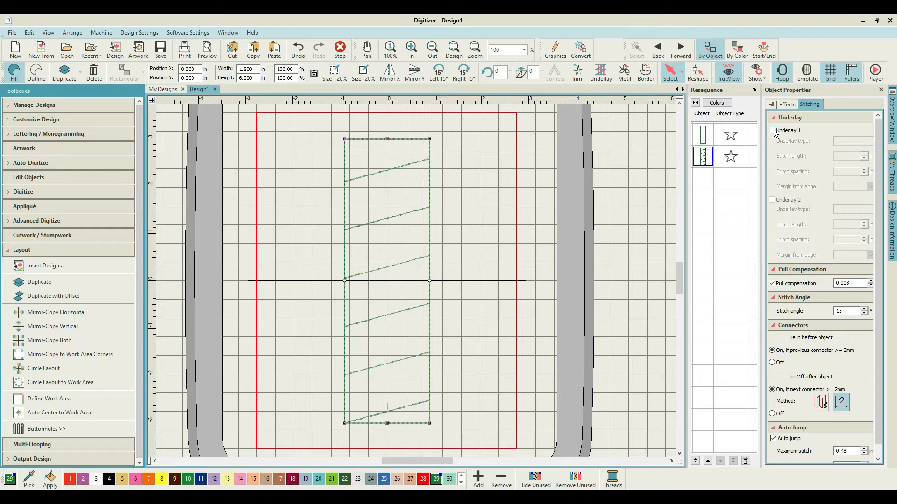
pyautogui.click(771, 105)
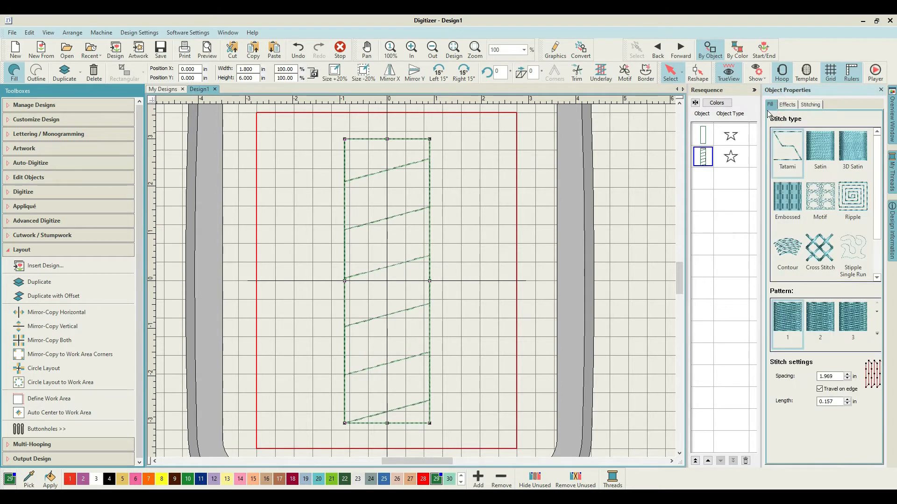
pyautogui.click(614, 161)
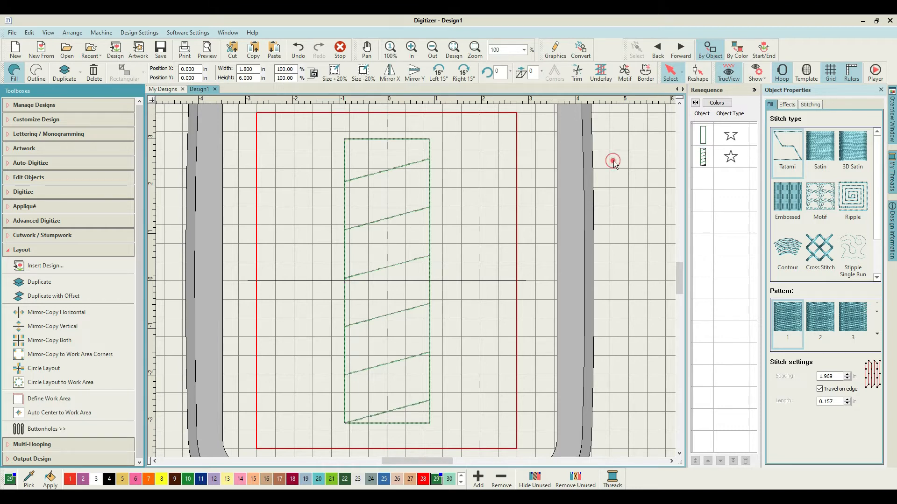
# Switch the measurement units to Metric and set the filled rectangle's stitch spacing to 3.25 mm
pyautogui.click(371, 73)
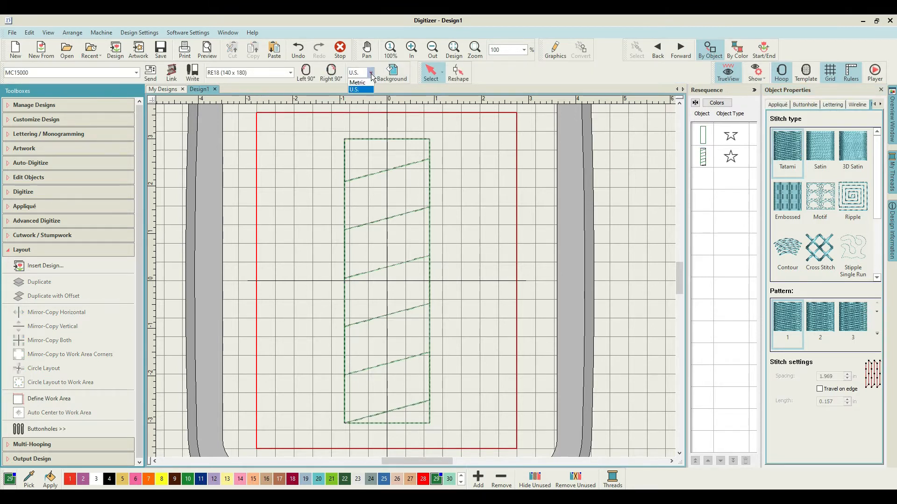
pyautogui.click(369, 83)
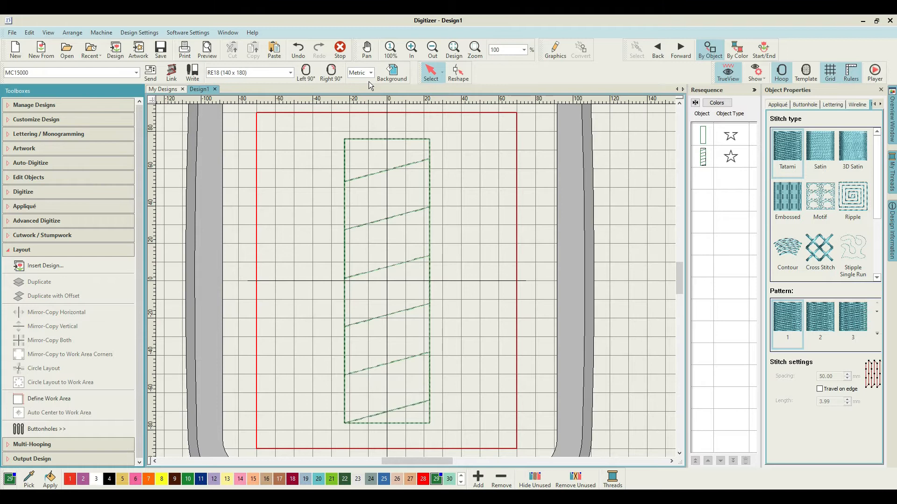
pyautogui.click(704, 159)
pyautogui.moveTo(835, 376); pyautogui.dragTo(812, 378)
pyautogui.write('3.25')
pyautogui.press('Return')
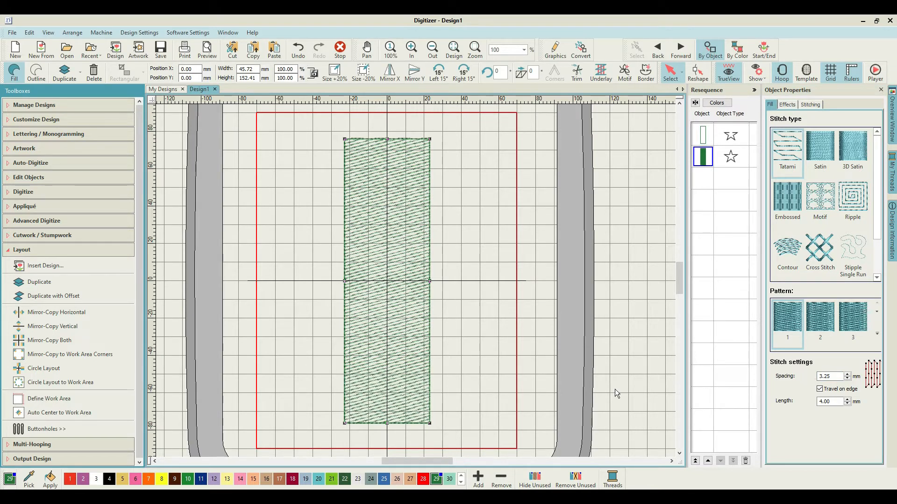
# Set the filled rectangle's stitch angle to 90 degrees and deselect it
pyautogui.click(810, 104)
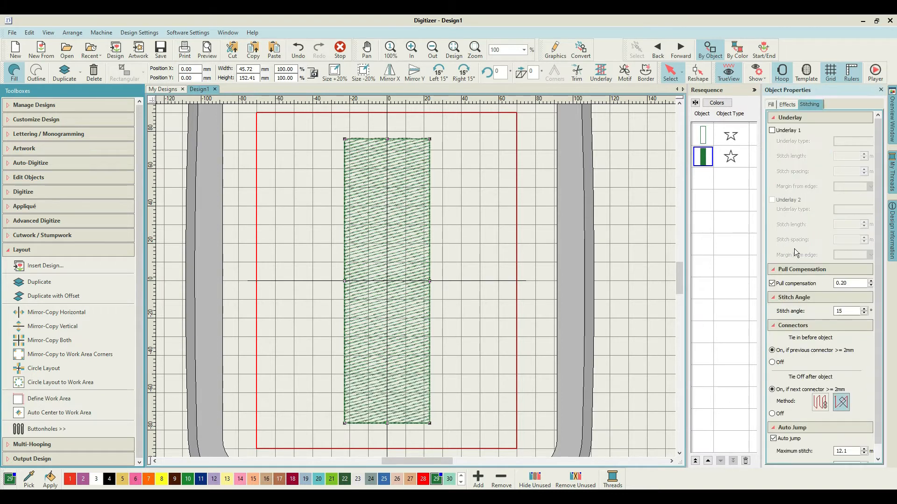
pyautogui.doubleClick(847, 311)
pyautogui.write('90')
pyautogui.press('Return')
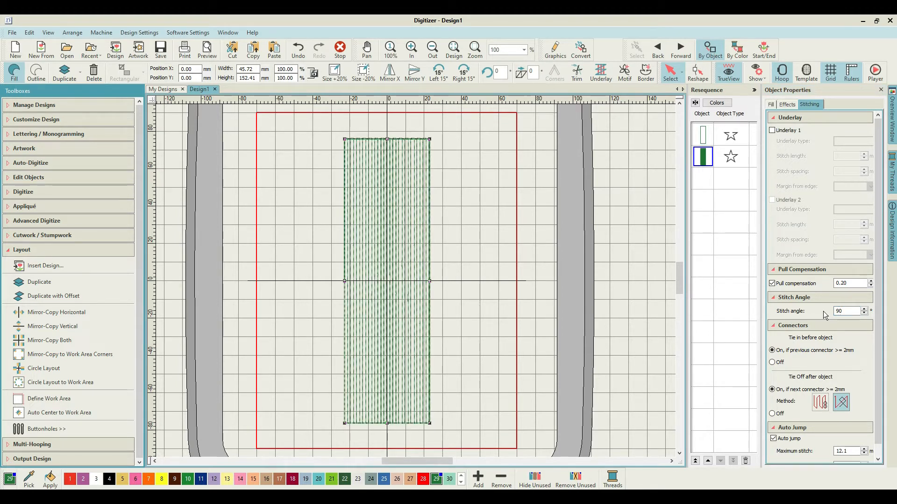
pyautogui.click(620, 204)
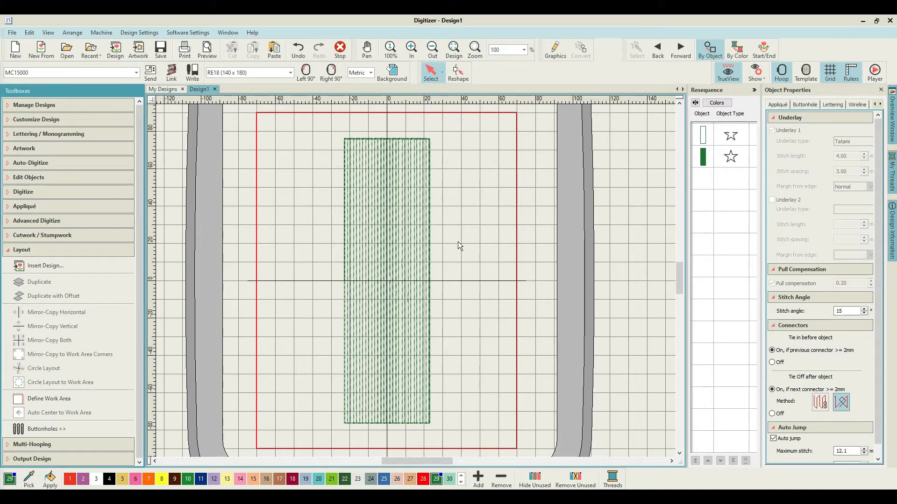
# Duplicate the Tatami-filled rectangle and set the copy's stitch angle to 180 degrees
pyautogui.rightClick(704, 158)
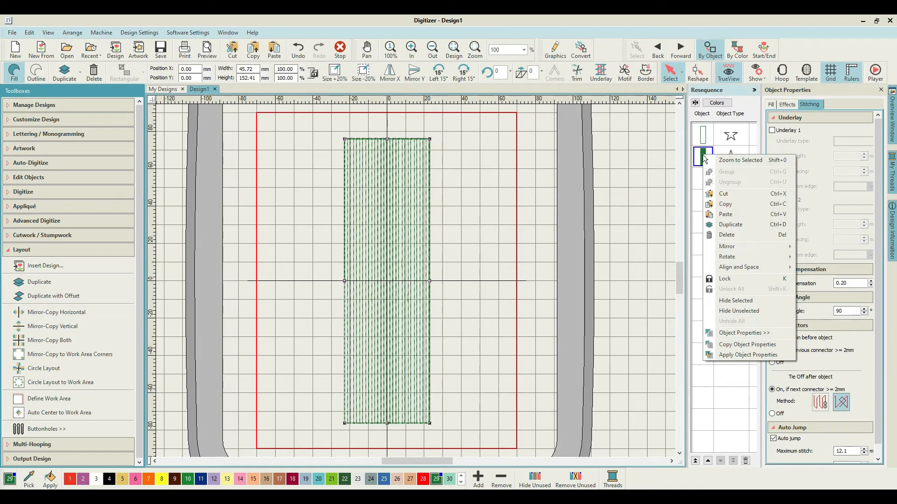
pyautogui.click(724, 225)
pyautogui.click(845, 311)
pyautogui.moveTo(845, 309); pyautogui.dragTo(818, 310)
pyautogui.write('18')
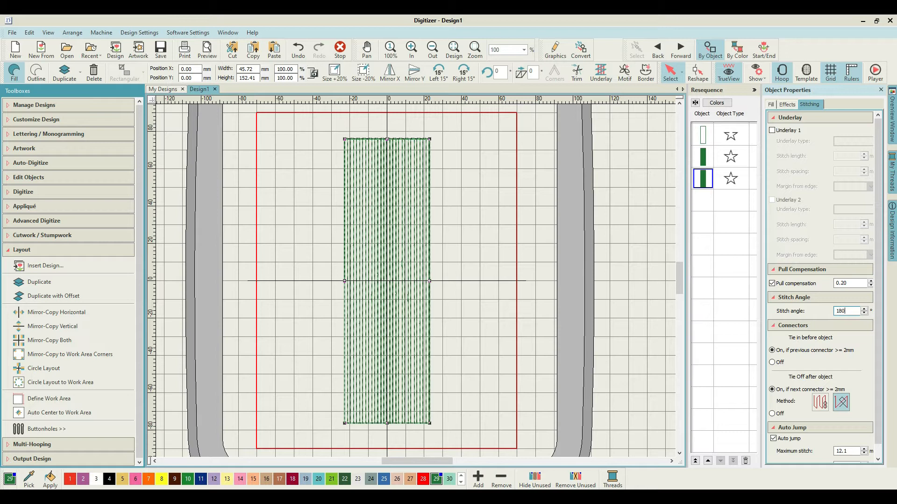
pyautogui.press('Return')
pyautogui.scroll(2, 620, 283)
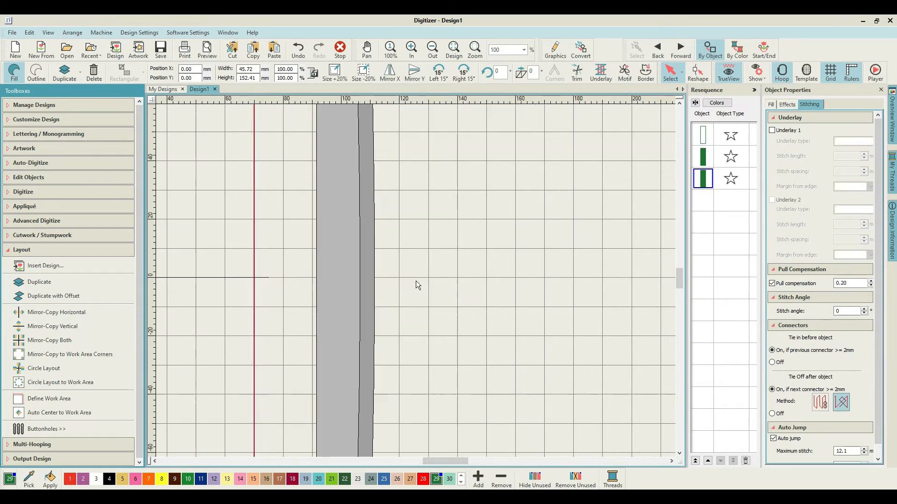
pyautogui.scroll(3, 416, 281)
pyautogui.moveTo(432, 461)
pyautogui.mouseDown()
pyautogui.moveTo(536, 461)
pyautogui.moveTo(358, 461)
pyautogui.moveTo(417, 463)
pyautogui.mouseUp()
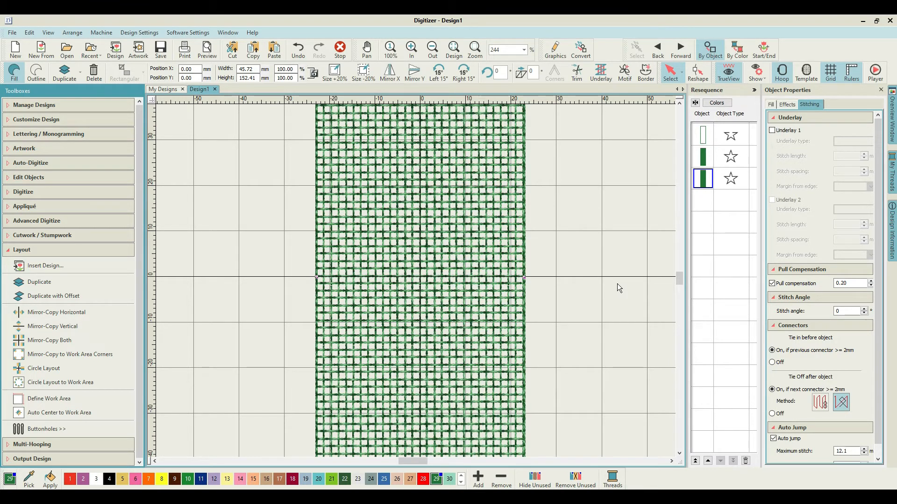
# Set the stitch angle of the original Tatami-filled rectangle, the second object in the sequence, to 45 degrees
pyautogui.click(703, 157)
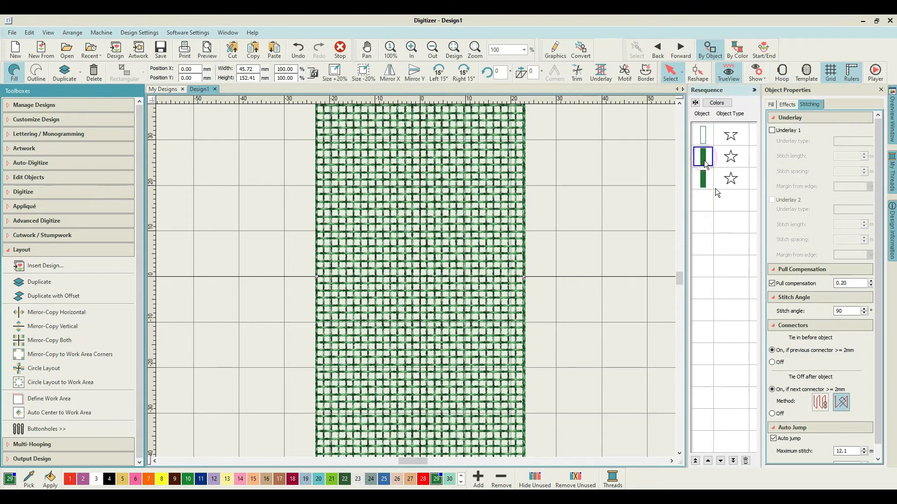
pyautogui.doubleClick(845, 311)
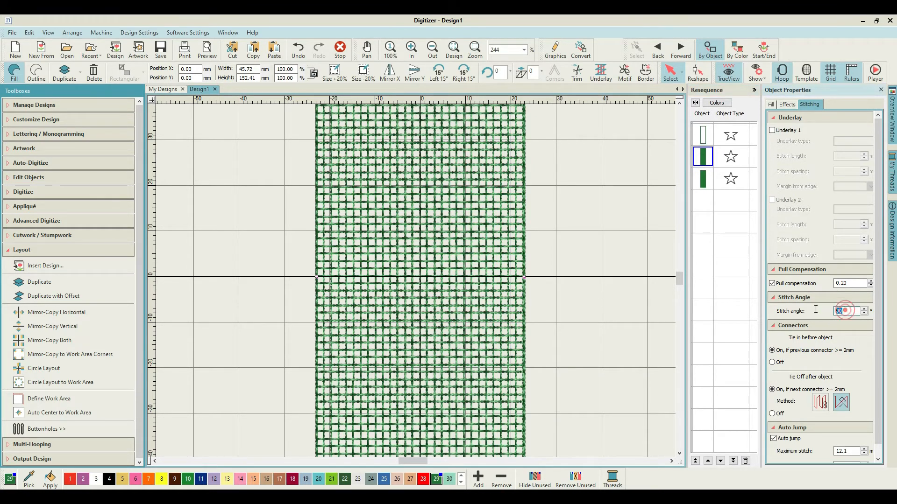
pyautogui.write('45')
pyautogui.press('Return')
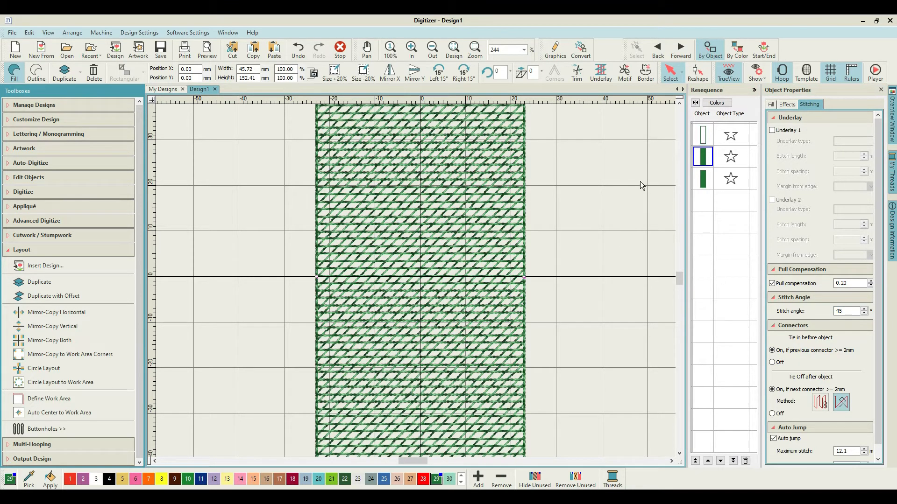
# Try to set the duplicated Tatami rectangle's stitch angle to 225 degrees
pyautogui.click(703, 178)
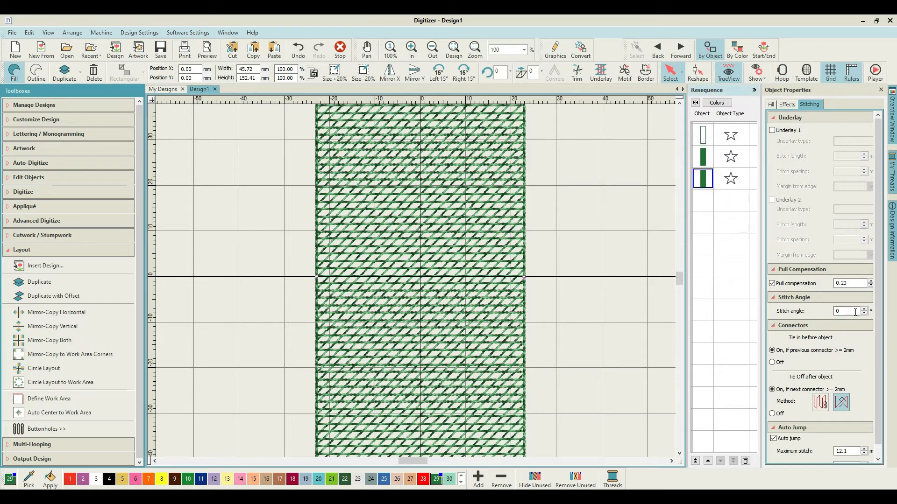
pyautogui.doubleClick(855, 312)
pyautogui.write('225')
pyautogui.press('Return')
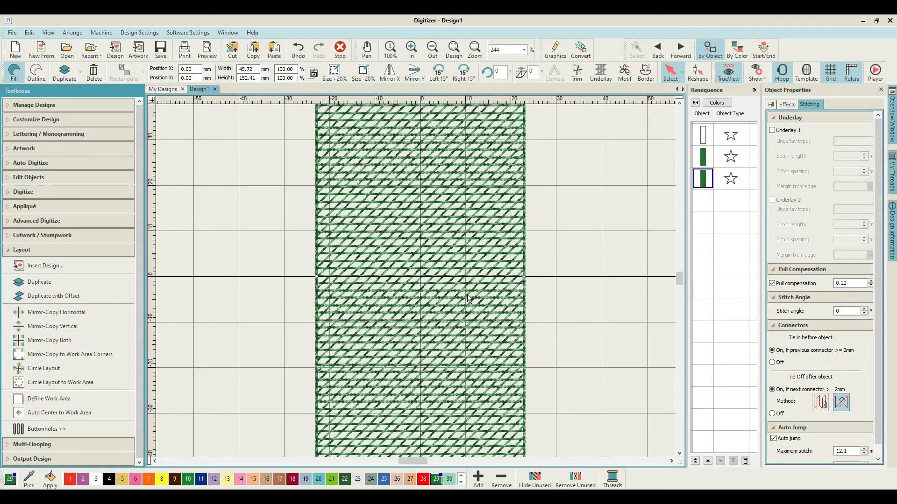
pyautogui.moveTo(681, 279); pyautogui.dragTo(681, 285)
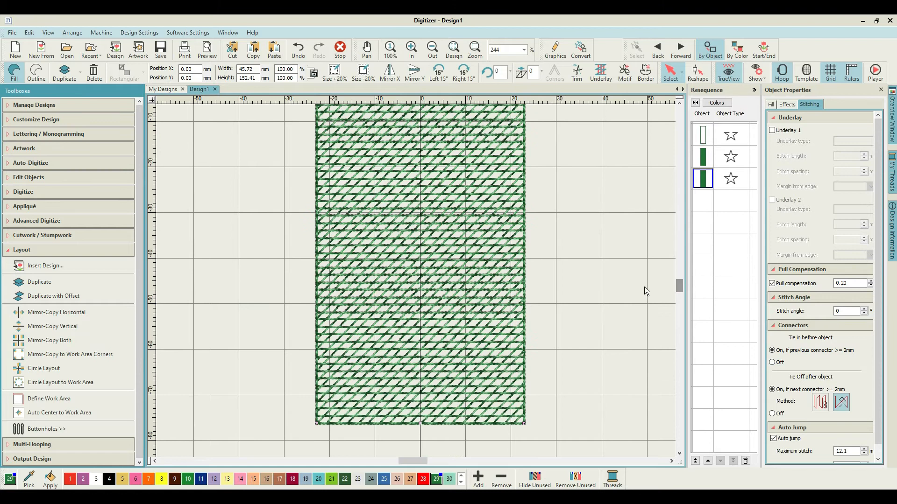
pyautogui.scroll(-1, 643, 287)
pyautogui.press('0')
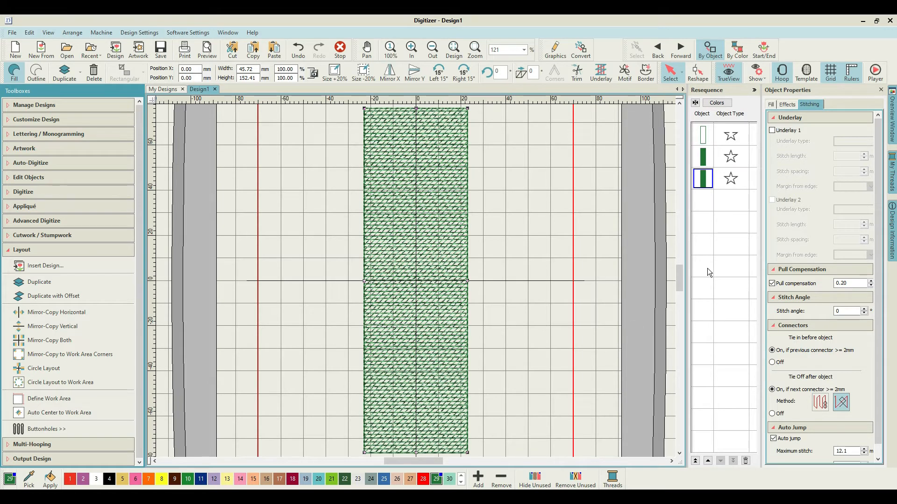
# Set the duplicated Tatami rectangle's stitch angle to 125 degrees, deselect it and inspect the crossing mesh up close
pyautogui.click(705, 180)
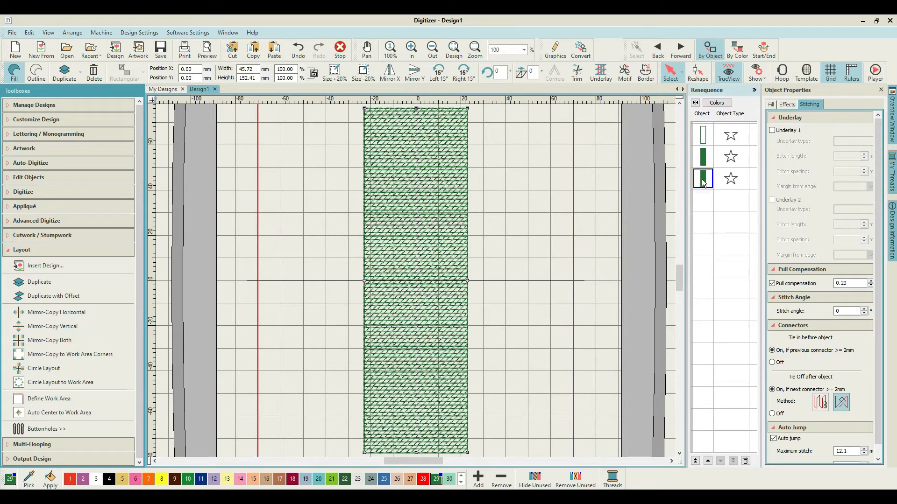
pyautogui.doubleClick(843, 312)
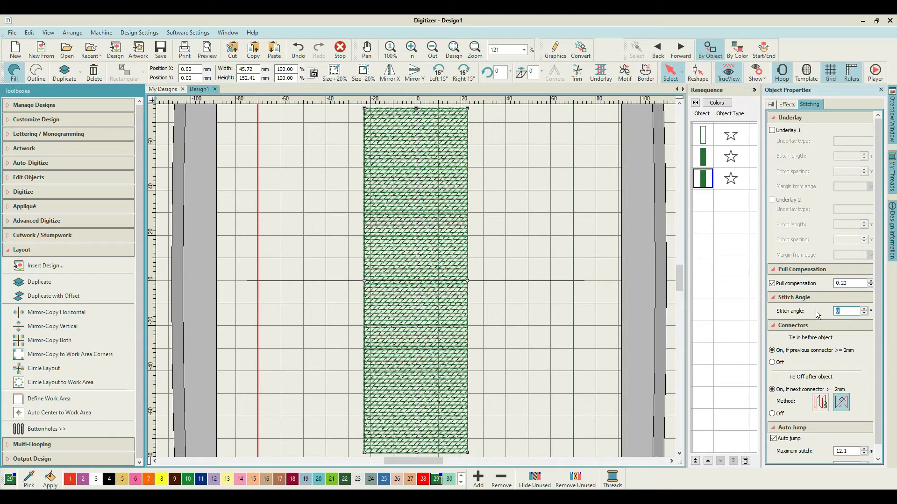
pyautogui.write('125')
pyautogui.press('Return')
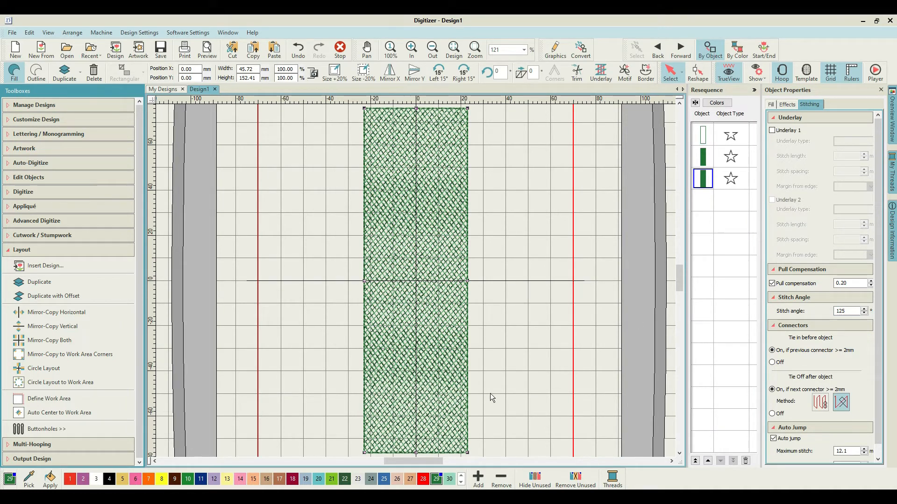
pyautogui.click(566, 320)
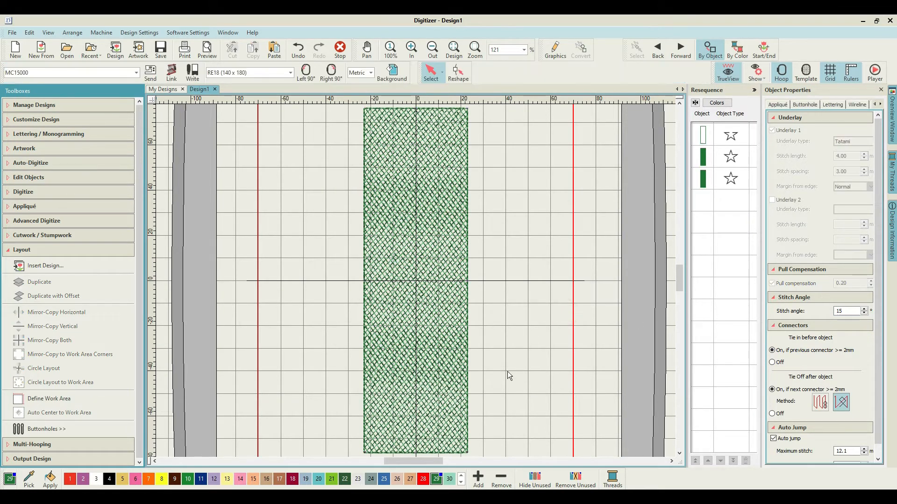
pyautogui.scroll(5, 415, 282)
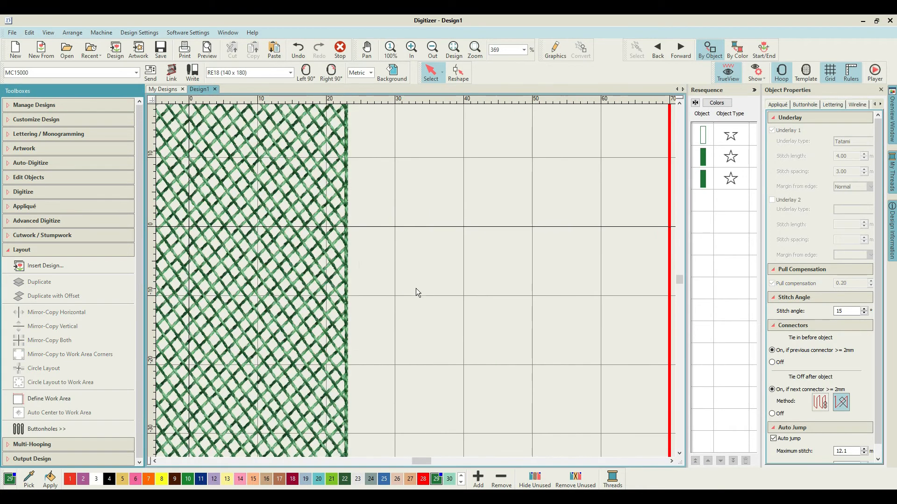
pyautogui.moveTo(417, 460)
pyautogui.mouseDown()
pyautogui.moveTo(397, 461)
pyautogui.moveTo(411, 463)
pyautogui.mouseUp()
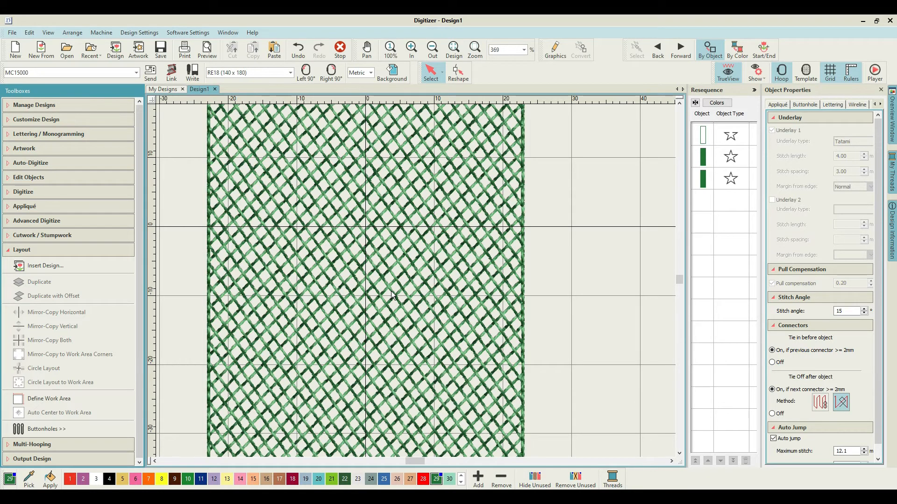
pyautogui.scroll(-4, 391, 290)
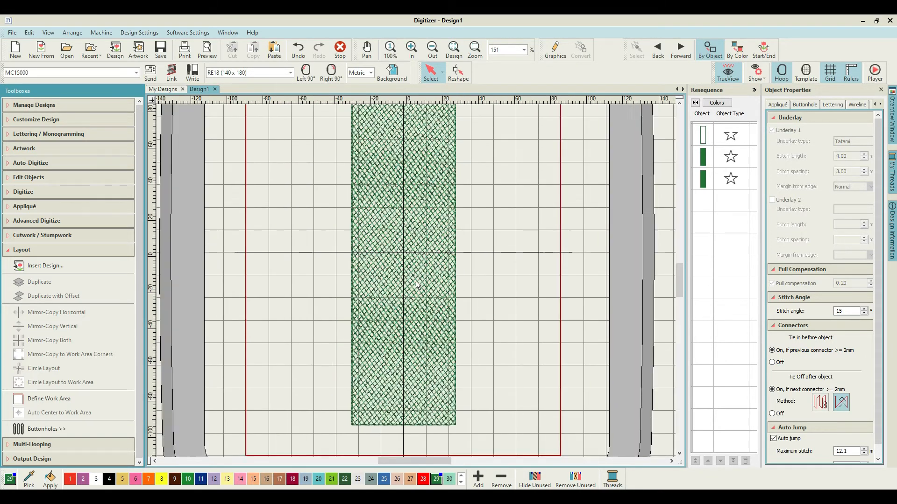
pyautogui.scroll(3, 415, 281)
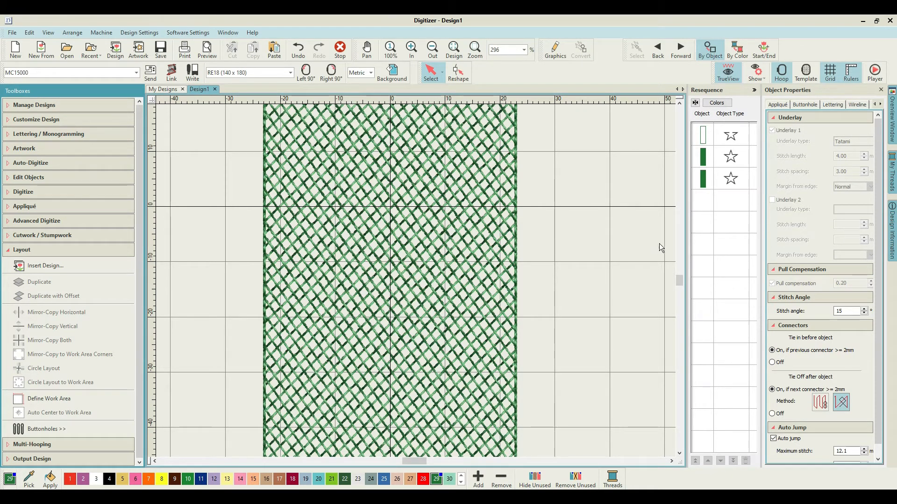
pyautogui.scroll(10, 679, 280)
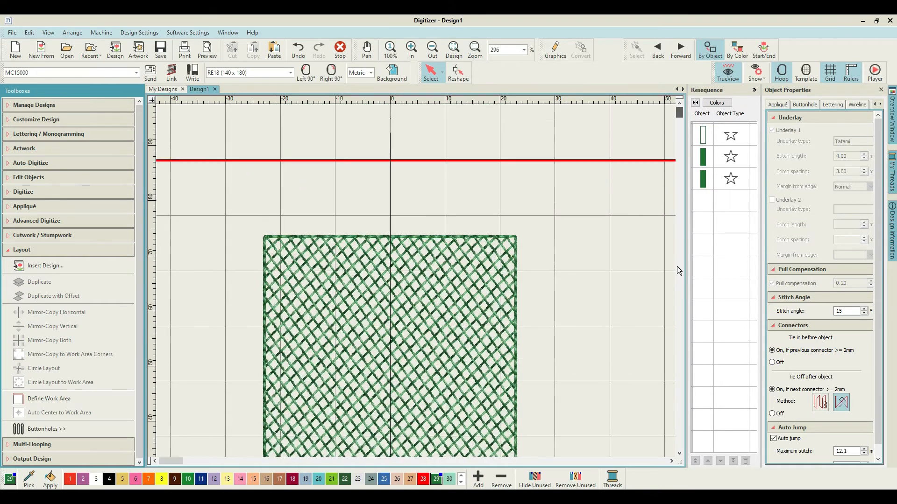
pyautogui.scroll(-4, 416, 281)
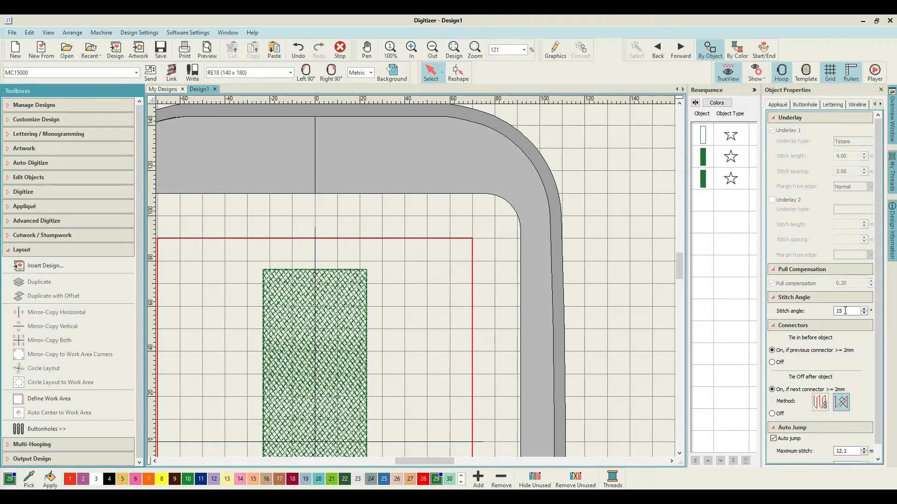
# Enter 225 degrees as the stitch angle of the duplicated Tatami rectangle, the last object in the sequence
pyautogui.click(699, 180)
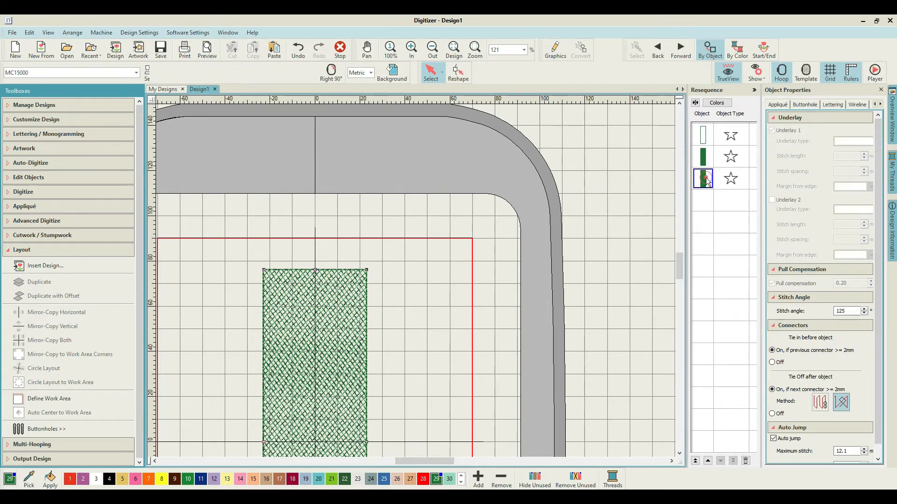
pyautogui.click(845, 311)
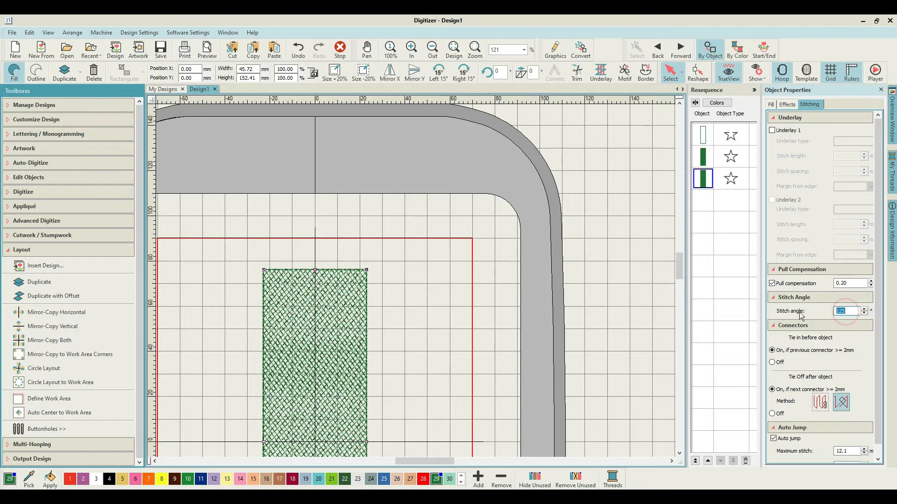
pyautogui.write('225')
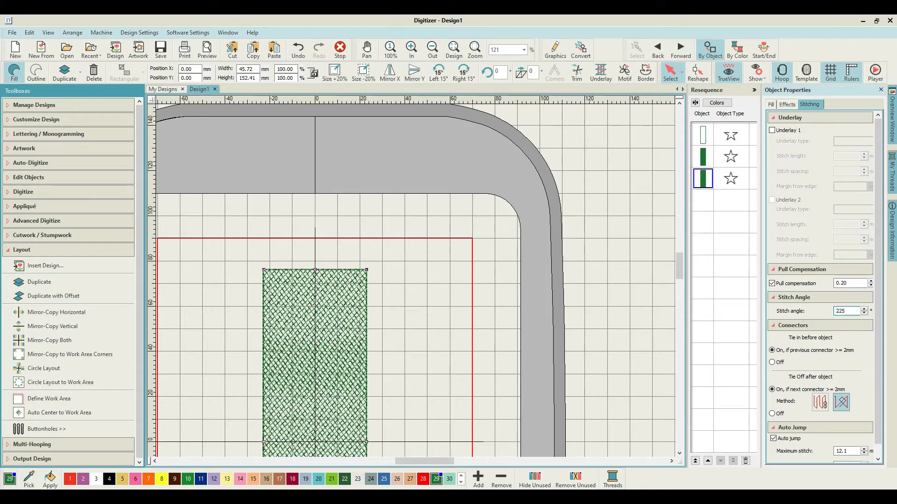
pyautogui.press('Return')
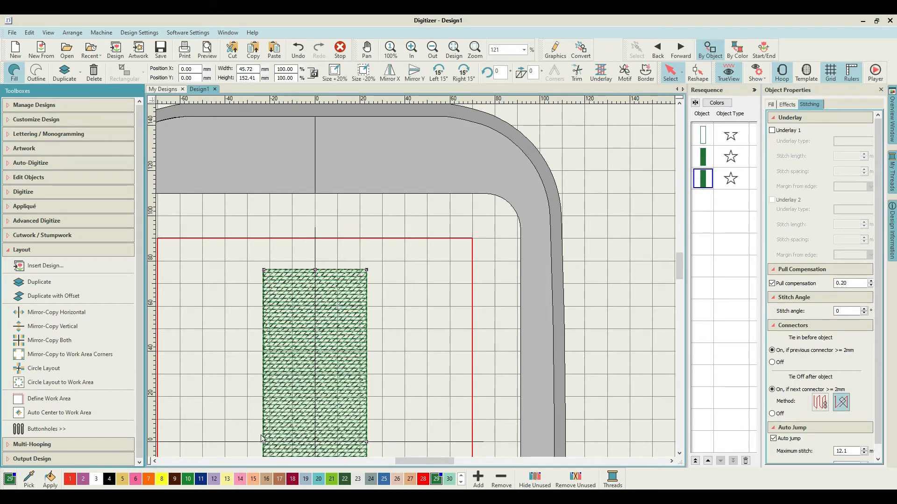
pyautogui.moveTo(679, 257); pyautogui.dragTo(679, 275)
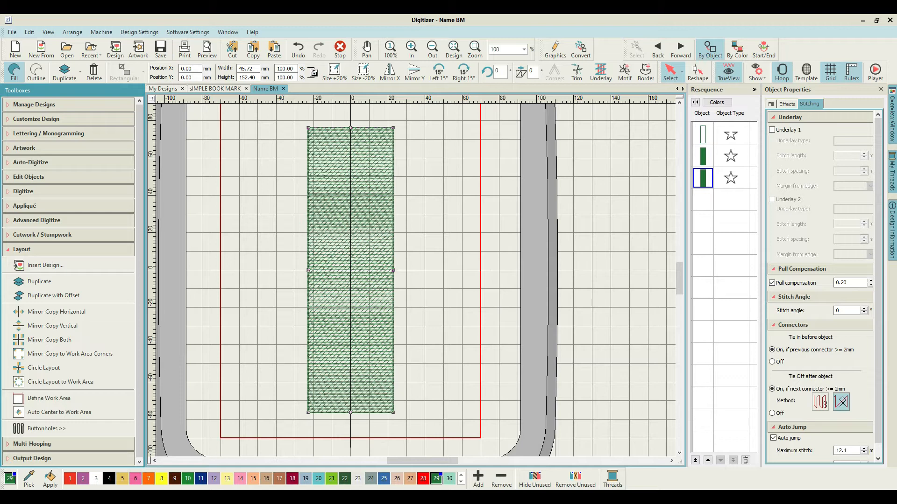
# Digitize an open single-run line with five scallops up the filled rectangle's left edge, about 14 mm wide and 152 mm high
pyautogui.click(29, 192)
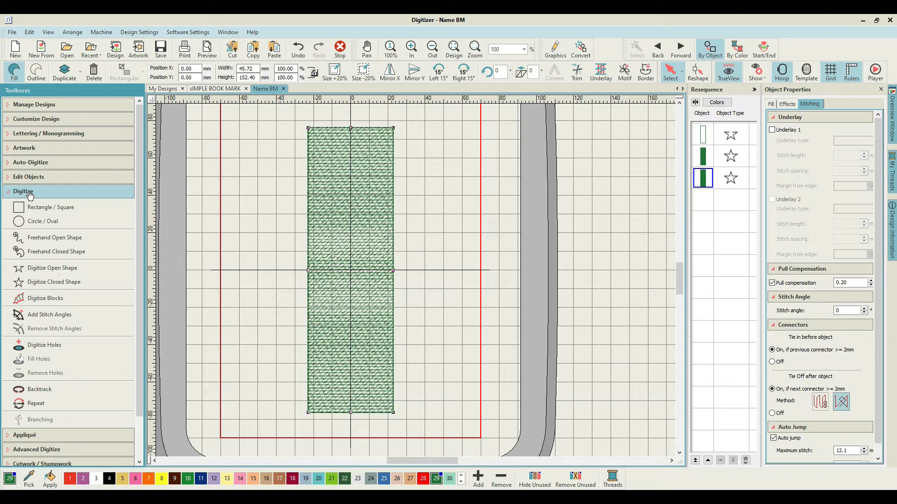
pyautogui.click(36, 268)
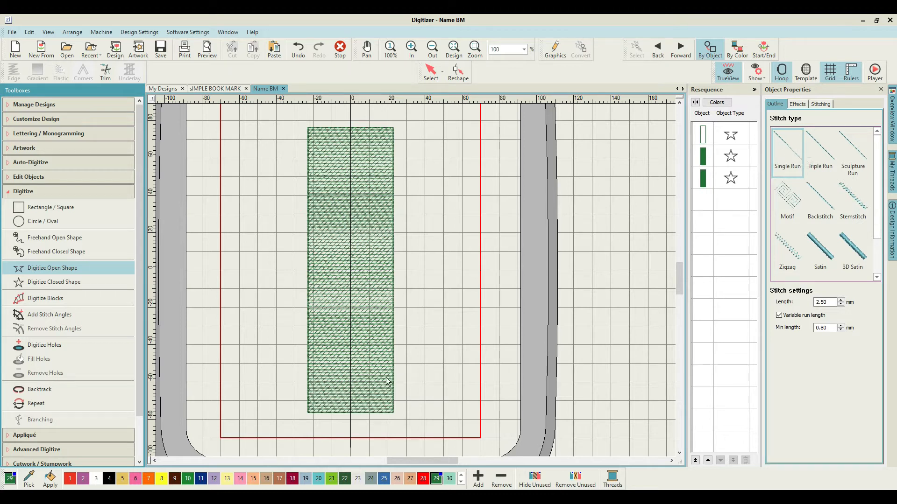
pyautogui.click(307, 411)
pyautogui.click(308, 354)
pyautogui.click(331, 327)
pyautogui.click(309, 301)
pyautogui.rightClick(310, 246)
pyautogui.rightClick(308, 193)
pyautogui.rightClick(307, 141)
pyautogui.rightClick(330, 127)
pyautogui.press('Return')
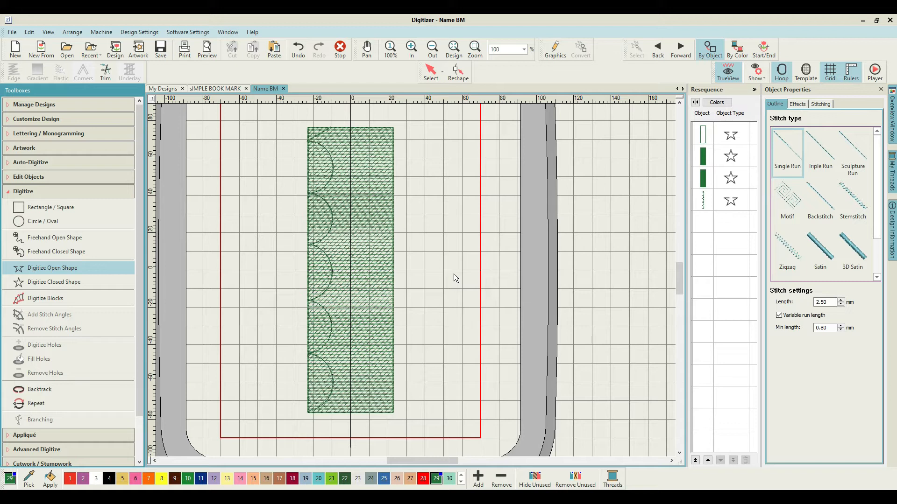
# Change the scalloped line's stitch type to Motif and choose the EmbGallery motif category
pyautogui.click(704, 202)
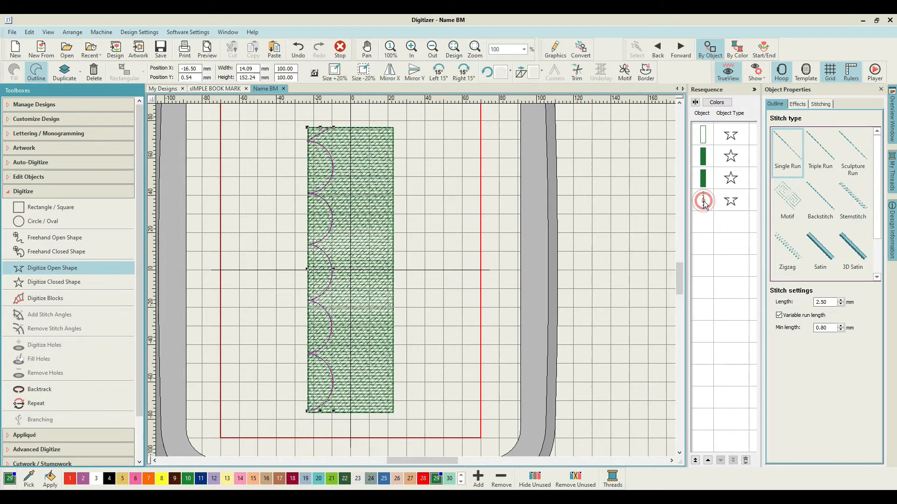
pyautogui.click(792, 205)
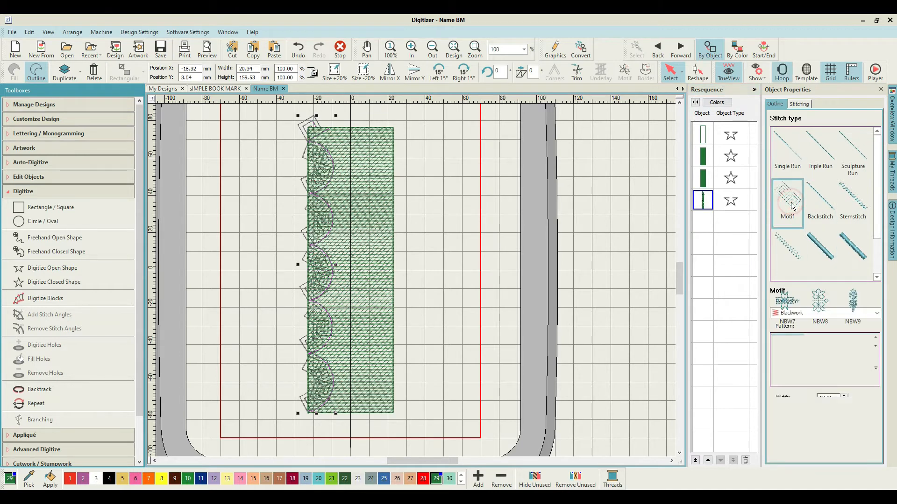
pyautogui.click(879, 314)
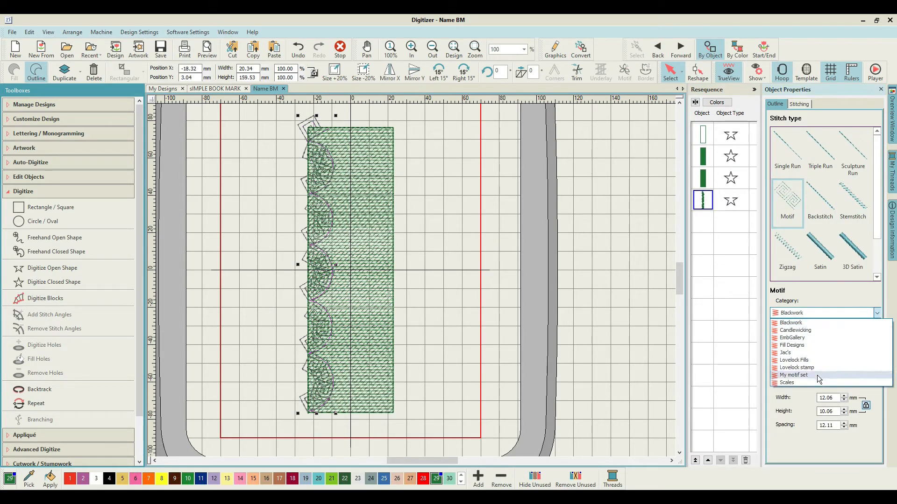
pyautogui.click(812, 338)
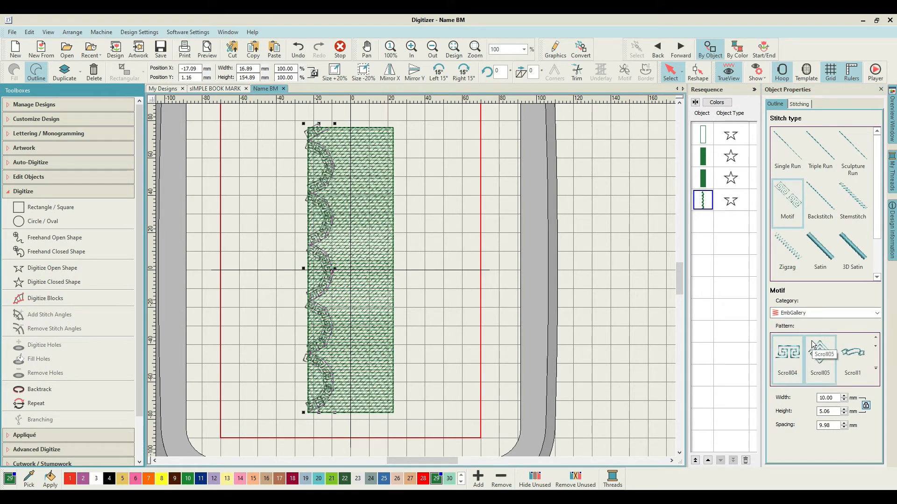
# Browse the EmbGallery motif patterns and apply the leafy Des20 pattern to the scalloped line
pyautogui.click(877, 370)
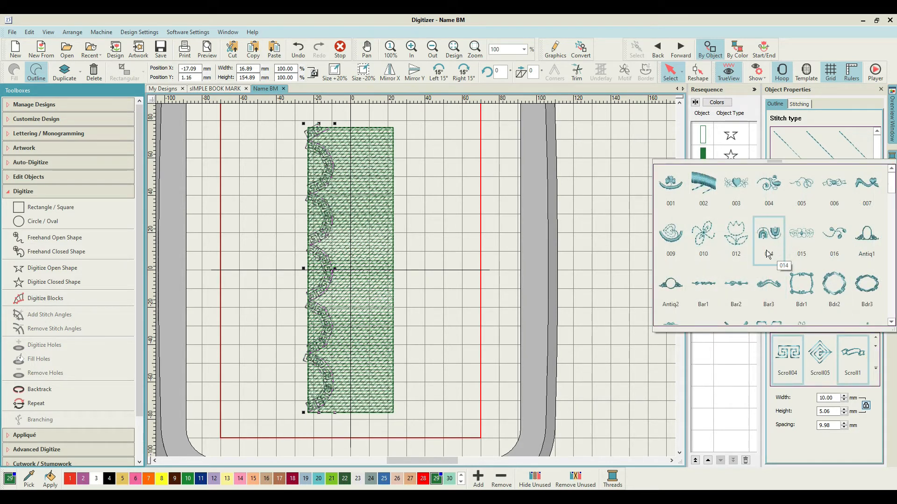
pyautogui.scroll(-3, 769, 253)
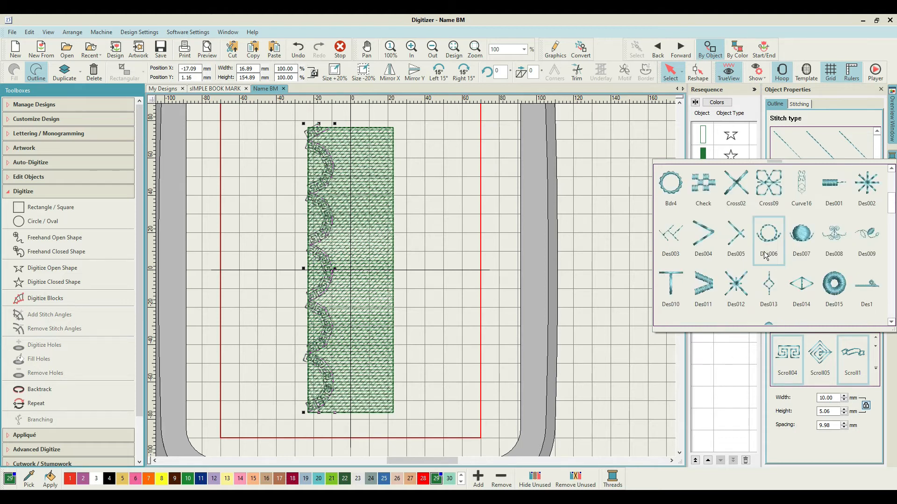
pyautogui.scroll(-3, 766, 255)
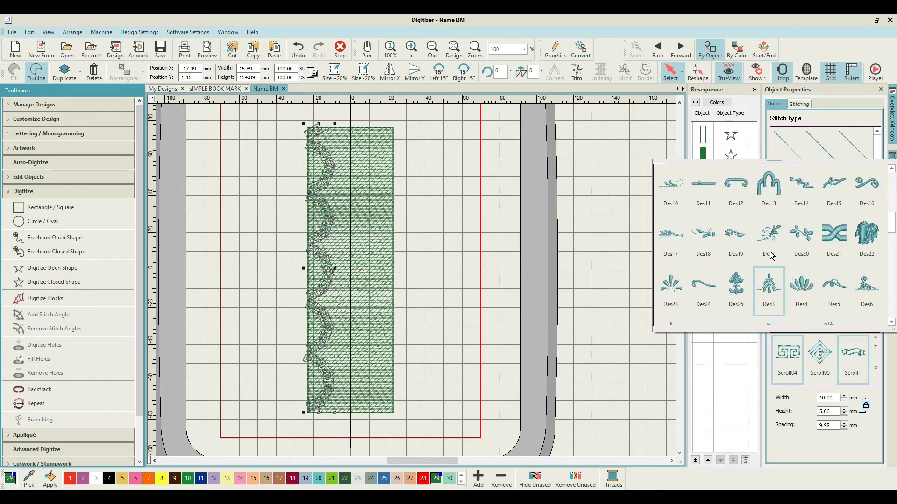
pyautogui.scroll(-3, 772, 280)
pyautogui.scroll(-6, 766, 271)
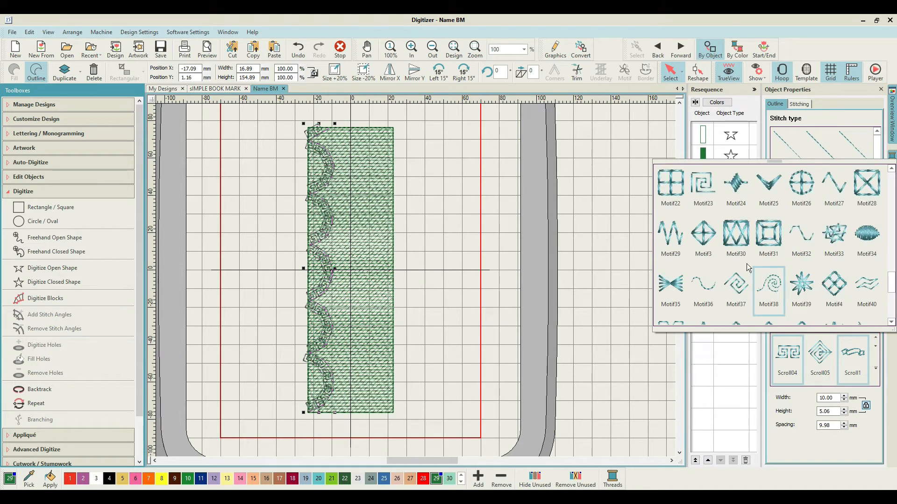
pyautogui.scroll(-3, 769, 259)
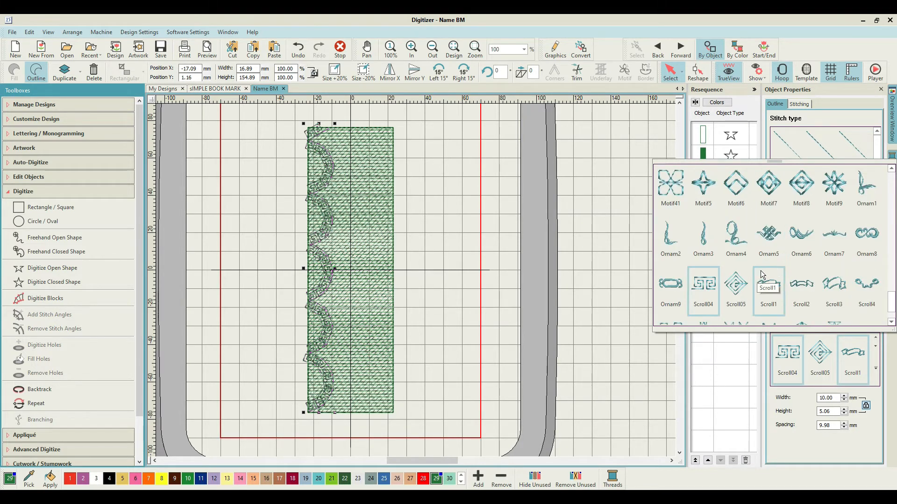
pyautogui.scroll(-1, 761, 271)
pyautogui.scroll(3, 757, 283)
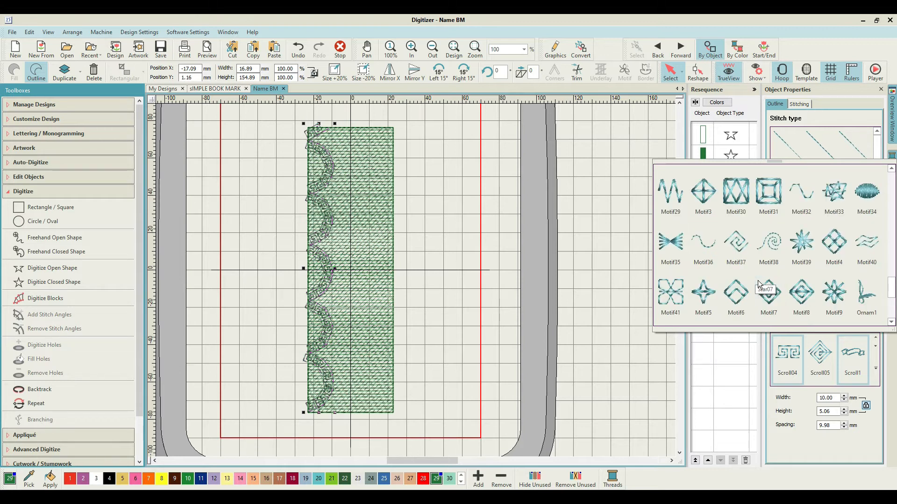
pyautogui.scroll(3, 758, 280)
pyautogui.scroll(5, 757, 282)
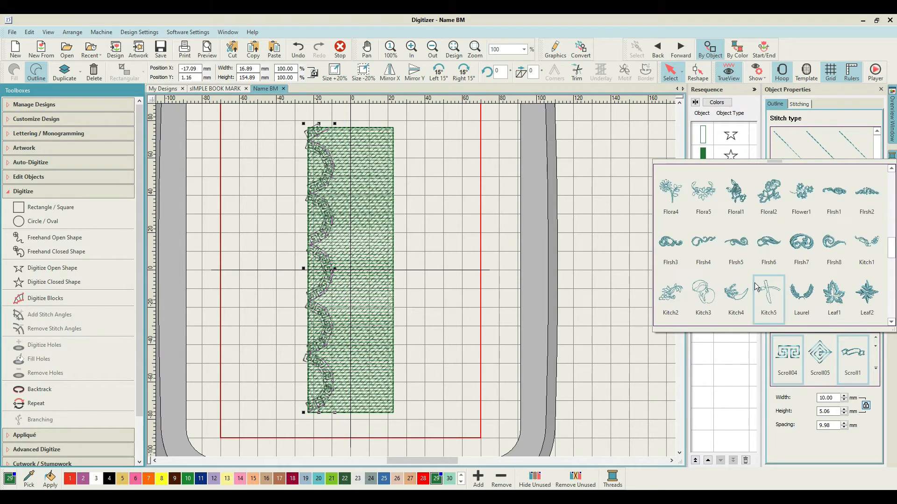
pyautogui.scroll(3, 757, 287)
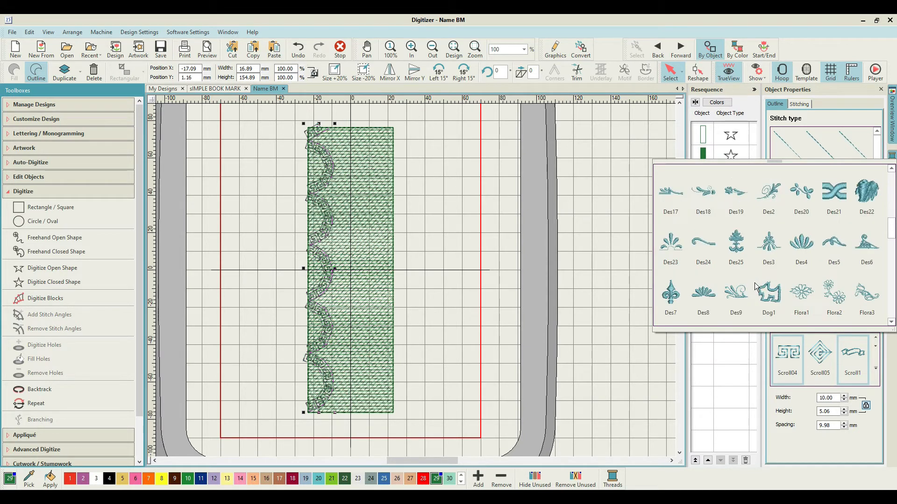
pyautogui.click(799, 197)
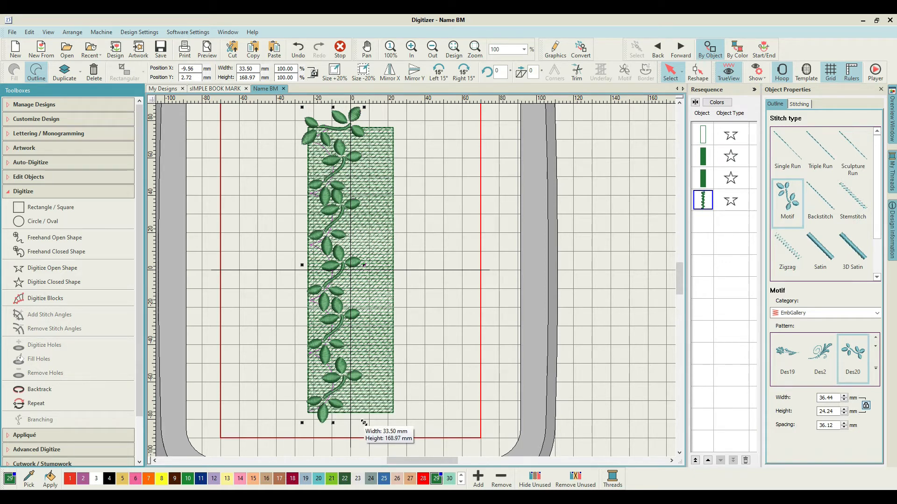
# Scale the leaf motif line down to fit inside the filled rectangle, about 25 mm wide and 147 mm high
pyautogui.moveTo(363, 423); pyautogui.dragTo(363, 411)
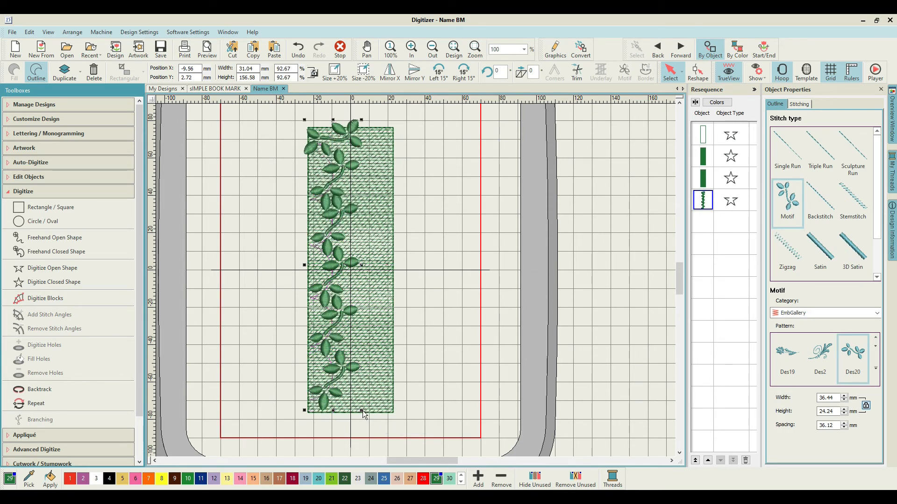
pyautogui.moveTo(362, 121); pyautogui.dragTo(362, 130)
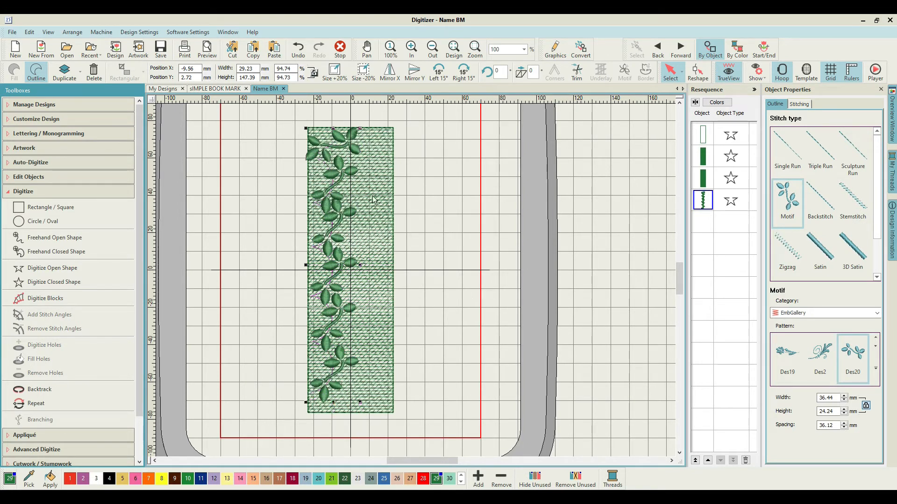
pyautogui.moveTo(357, 266); pyautogui.dragTo(355, 265)
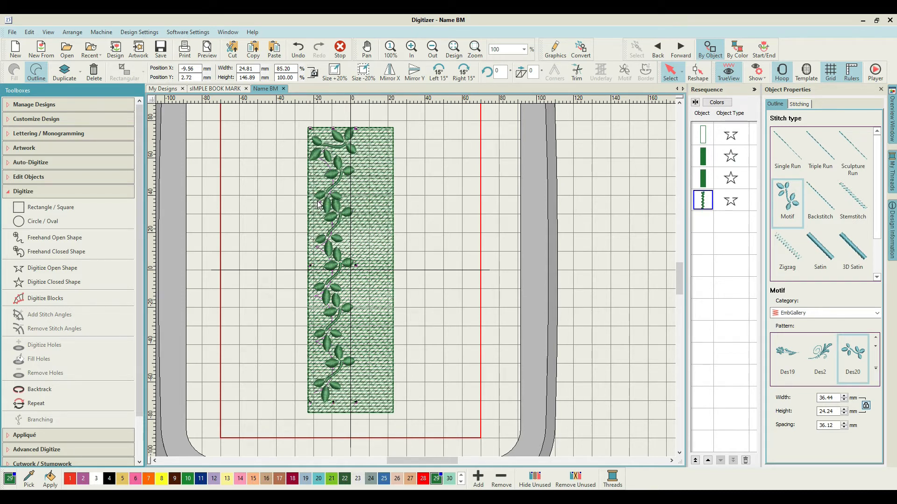
# Try increasing the leaf motif's spacing in small increments, and then to 40 mm
pyautogui.click(844, 426)
pyautogui.click(845, 426)
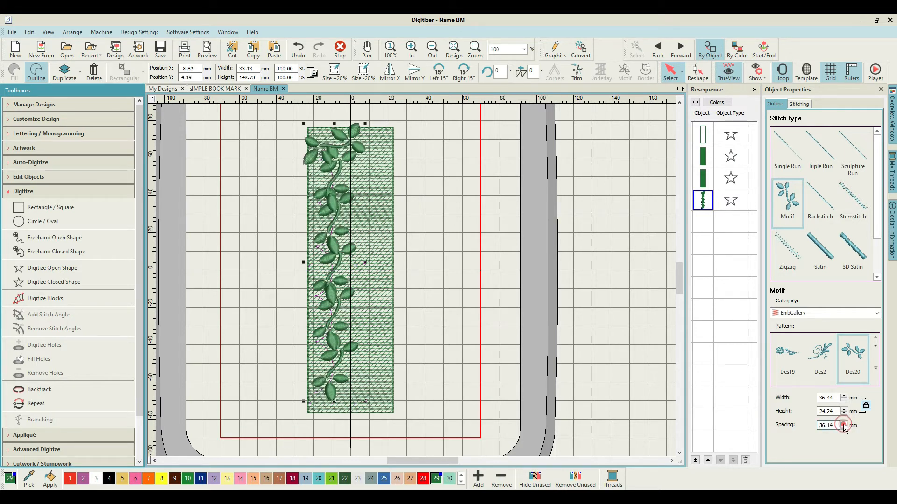
pyautogui.click(844, 425)
pyautogui.click(844, 426)
pyautogui.click(845, 424)
pyautogui.click(846, 424)
pyautogui.click(846, 424)
pyautogui.click(845, 423)
pyautogui.click(845, 423)
pyautogui.click(845, 424)
pyautogui.click(845, 424)
pyautogui.click(844, 423)
pyautogui.click(845, 424)
pyautogui.click(845, 424)
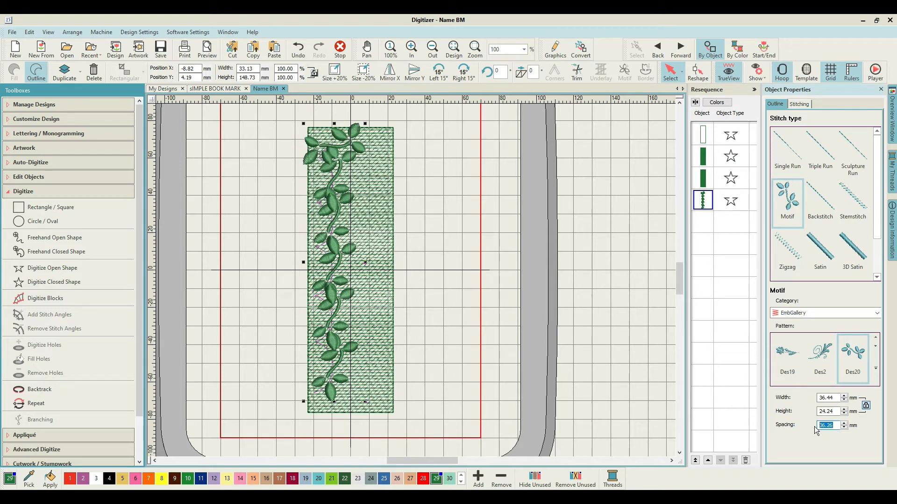
pyautogui.write('40')
pyautogui.click(843, 428)
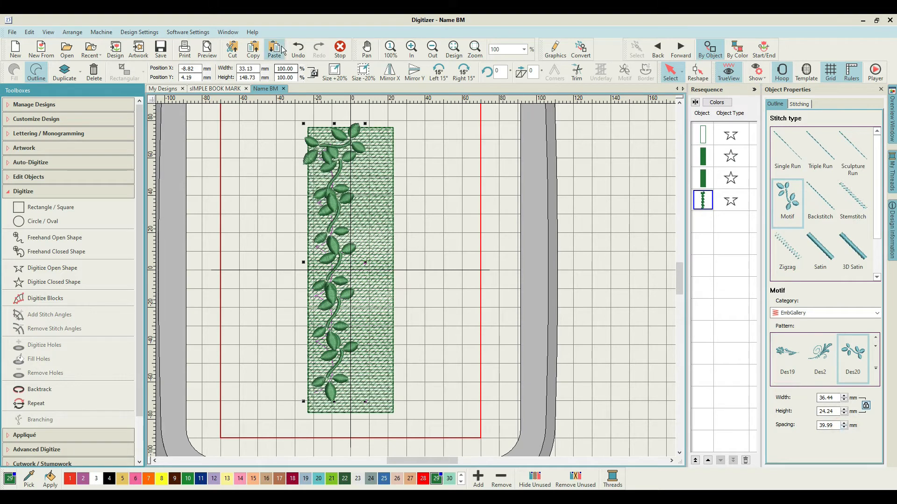
# Undo all the spacing changes made to the leaf motif line
pyautogui.click(300, 52)
pyautogui.click(301, 52)
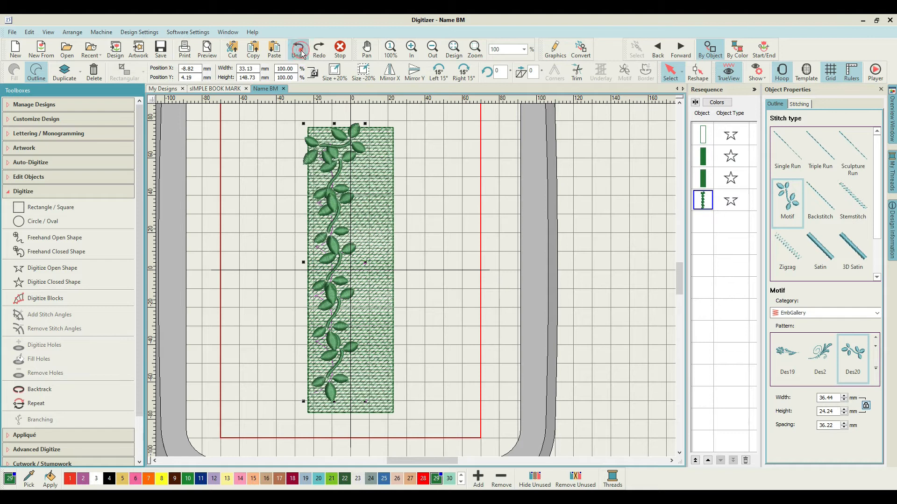
pyautogui.click(301, 53)
pyautogui.click(300, 52)
pyautogui.click(301, 54)
pyautogui.click(301, 54)
pyautogui.click(301, 54)
pyautogui.click(301, 55)
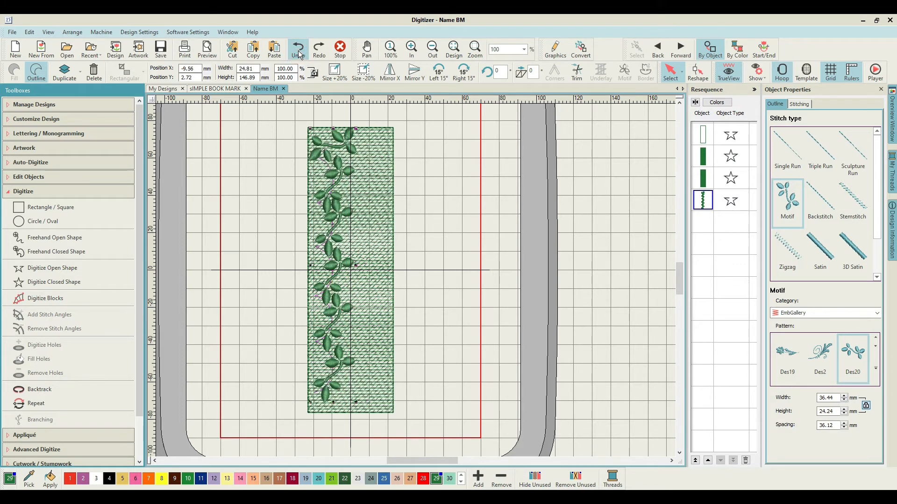
# Enlarge the leaf motif line proportionally to about 25.6 mm wide and 151 mm high, and deselect it
pyautogui.click(458, 210)
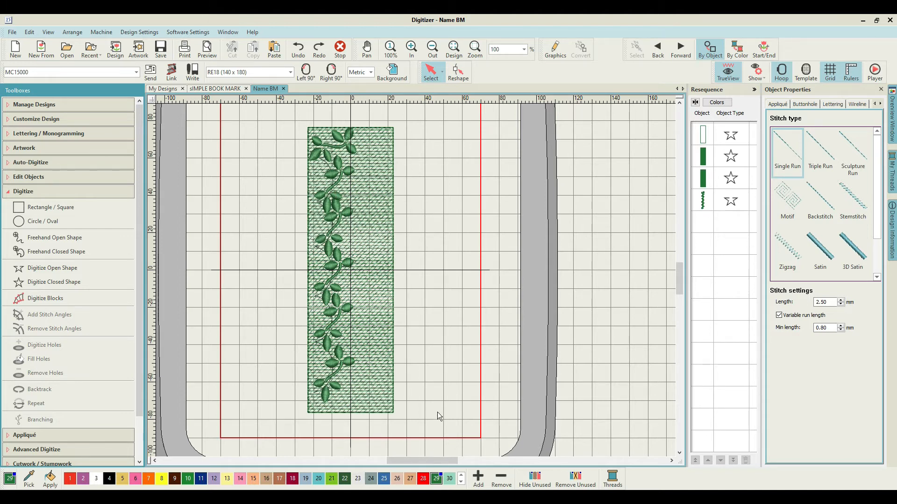
pyautogui.click(321, 394)
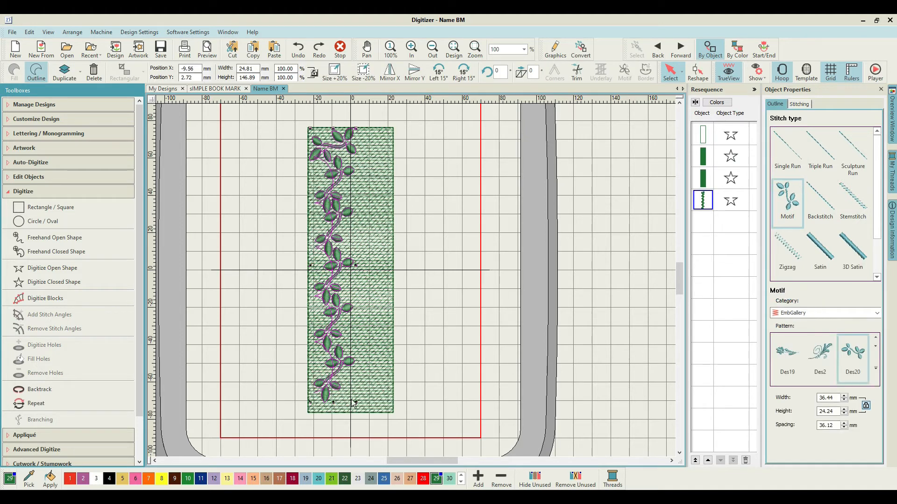
pyautogui.moveTo(356, 402); pyautogui.dragTo(358, 414)
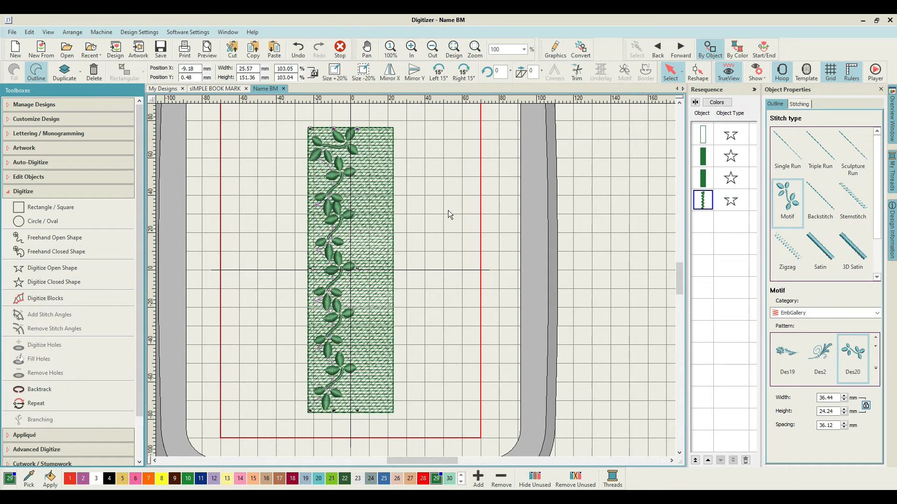
pyautogui.click(413, 141)
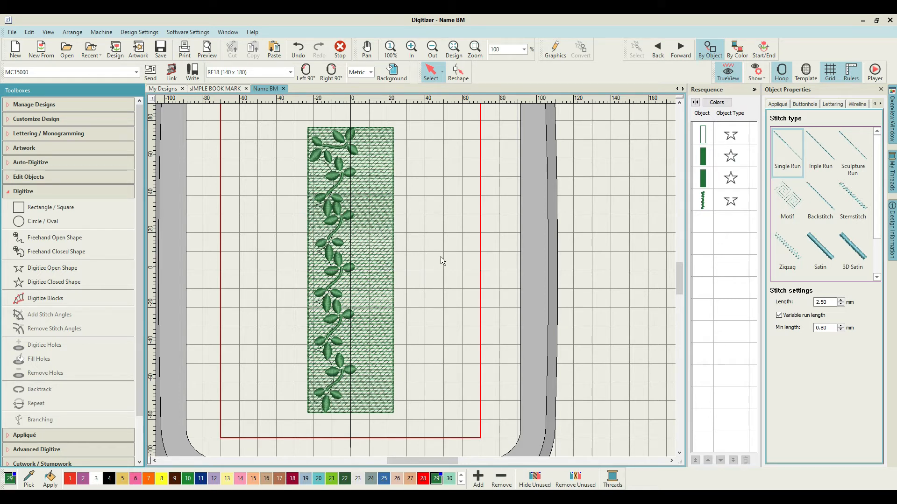
# Create a lettering object with the bookmark owner's first name in the Bauhaus font, 10 mm high
pyautogui.click(33, 134)
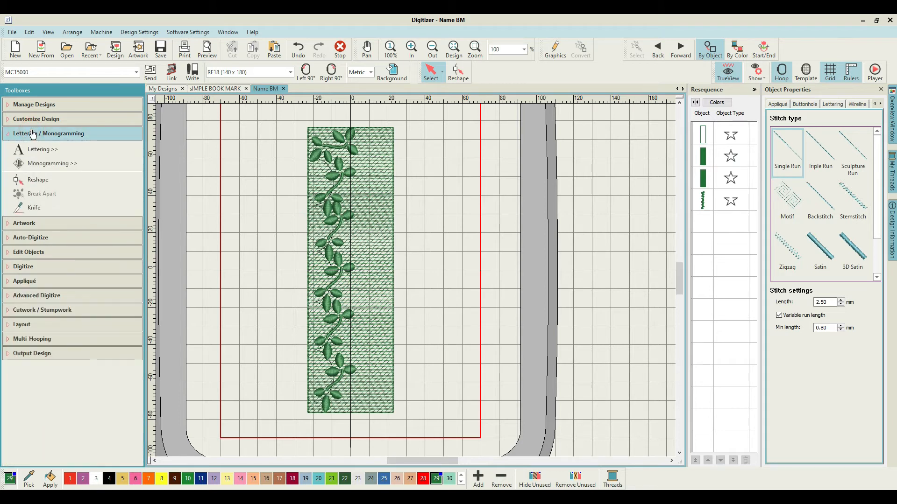
pyautogui.click(36, 150)
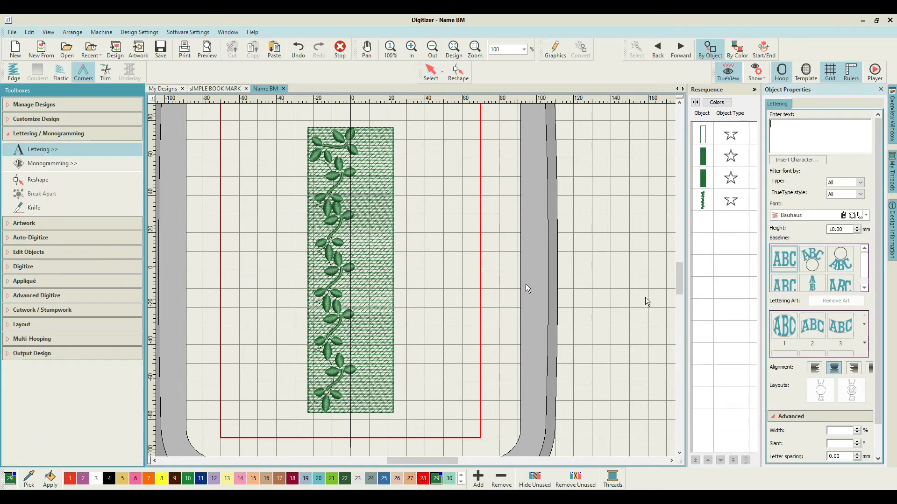
pyautogui.click(792, 128)
pyautogui.write('Jacqueli')
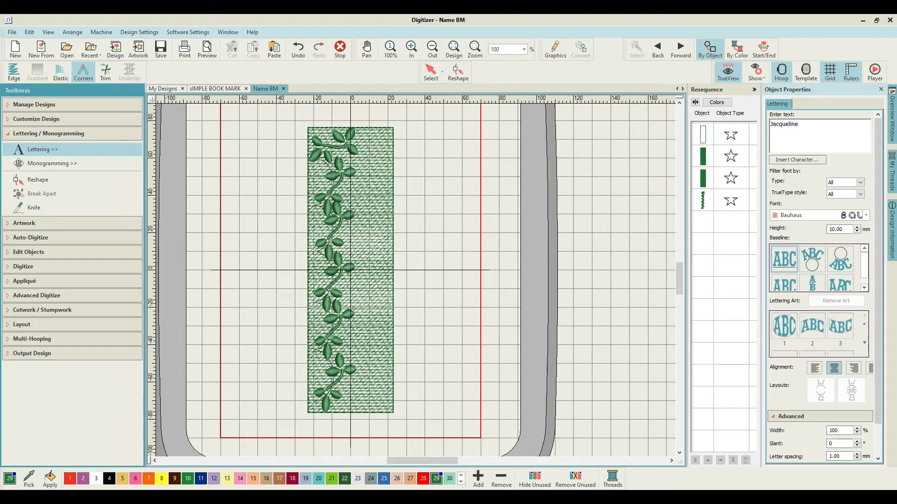
pyautogui.write('ne')
pyautogui.press('Return')
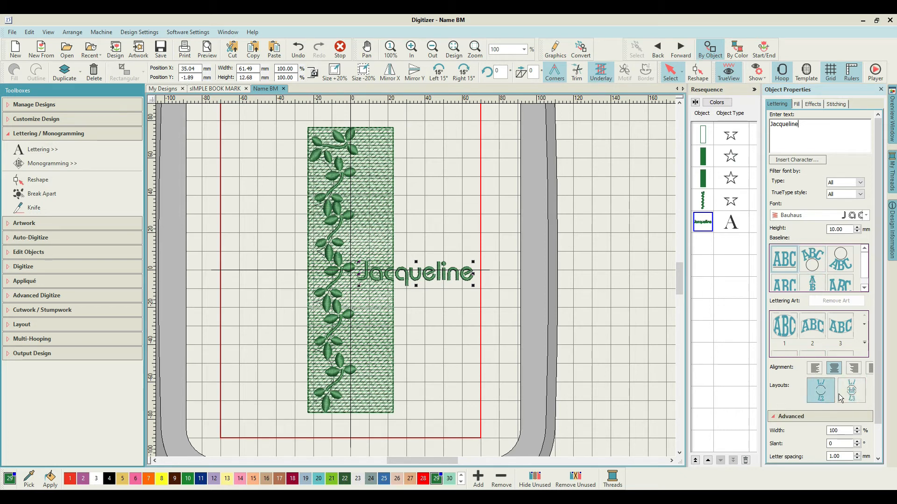
# Change the name lettering's baseline to vertical so the letters stack from top to bottom
pyautogui.scroll(-1, 808, 376)
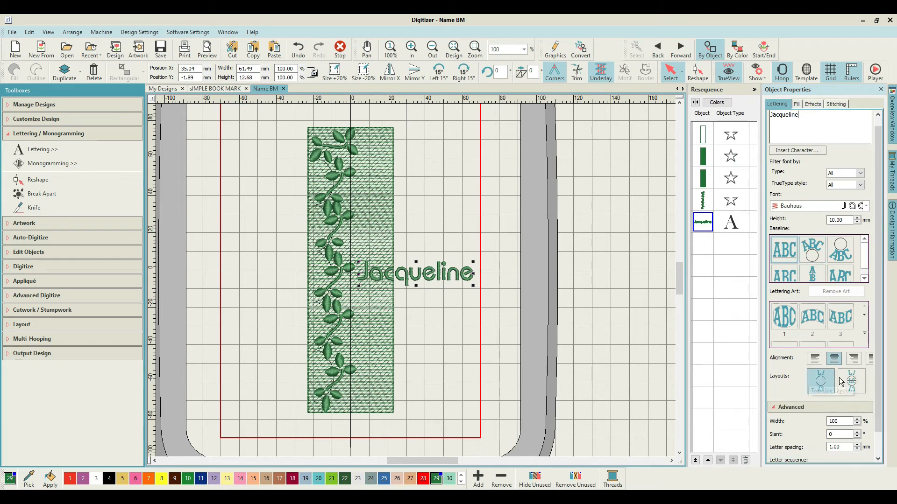
pyautogui.click(864, 280)
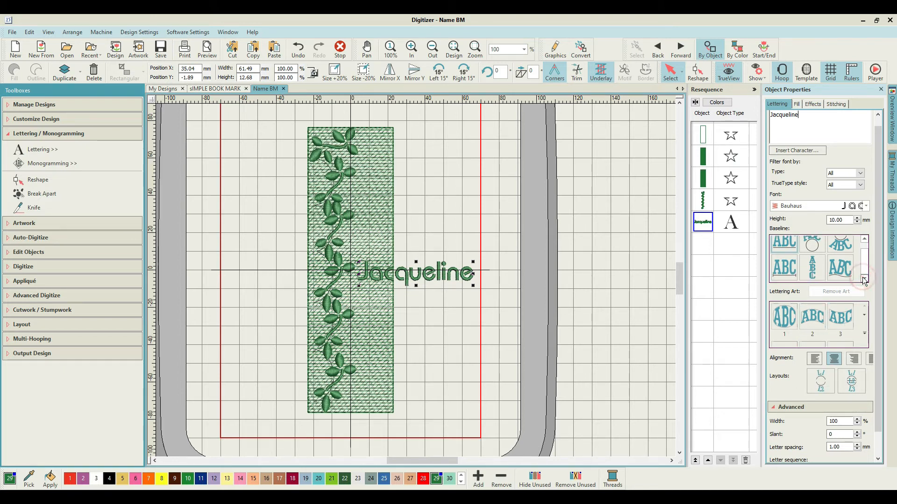
pyautogui.click(813, 274)
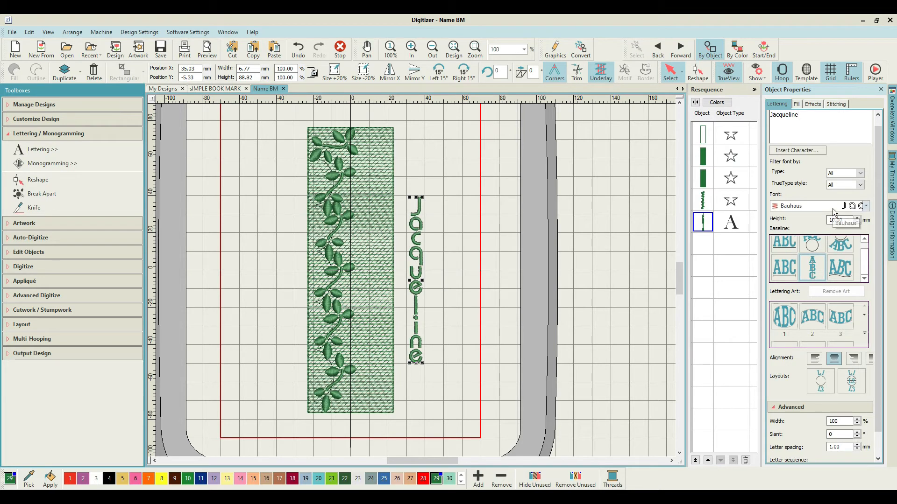
# Try successive fonts on the vertical name lettering and settle on Brassplate
pyautogui.click(866, 206)
pyautogui.click(866, 207)
pyautogui.click(866, 206)
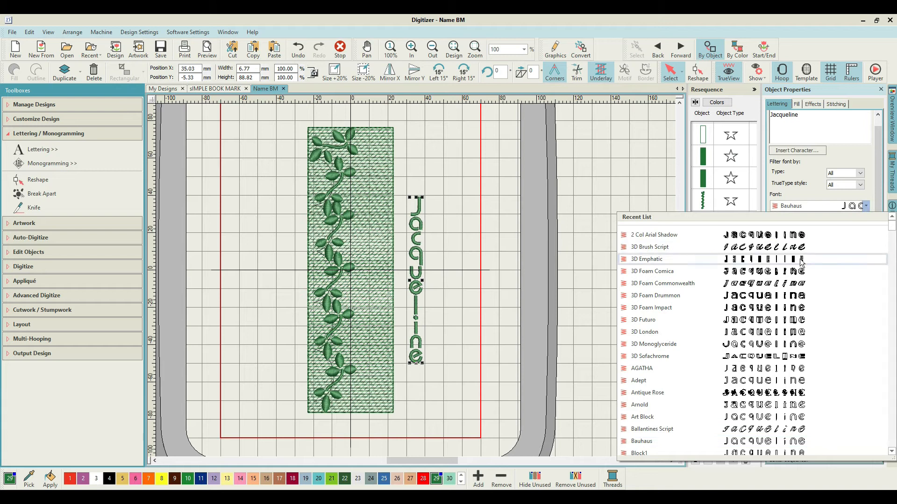
pyautogui.press('Down')
pyautogui.press('Down')
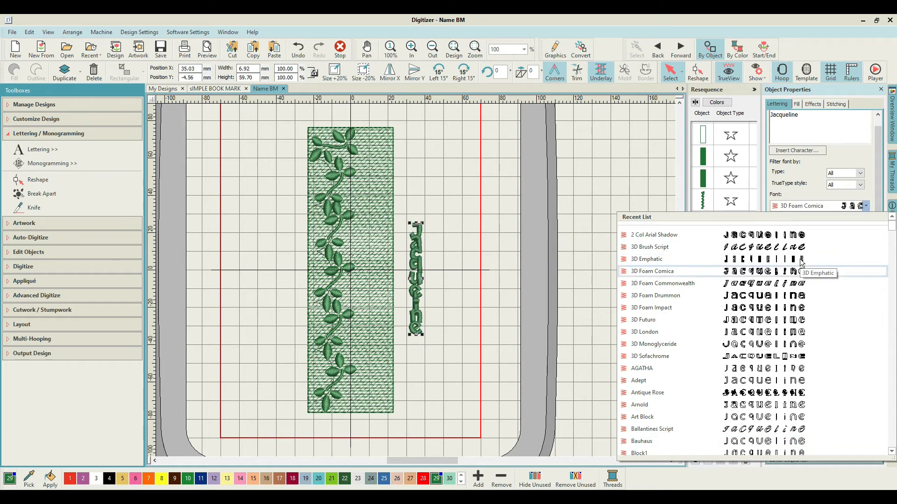
pyautogui.press('Down')
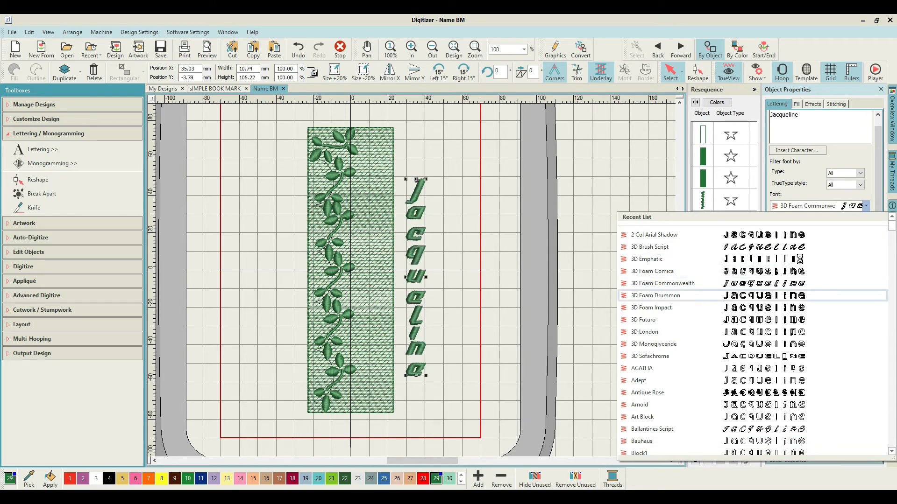
pyautogui.press('Down')
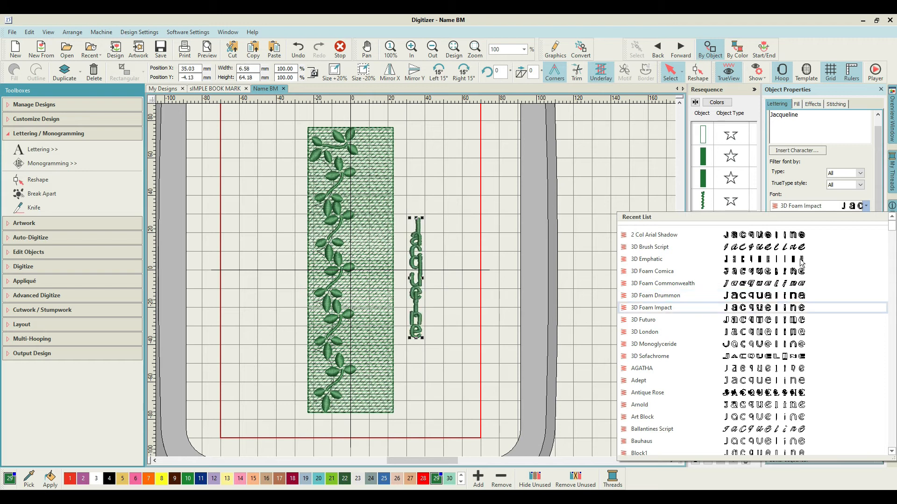
pyautogui.press('Down')
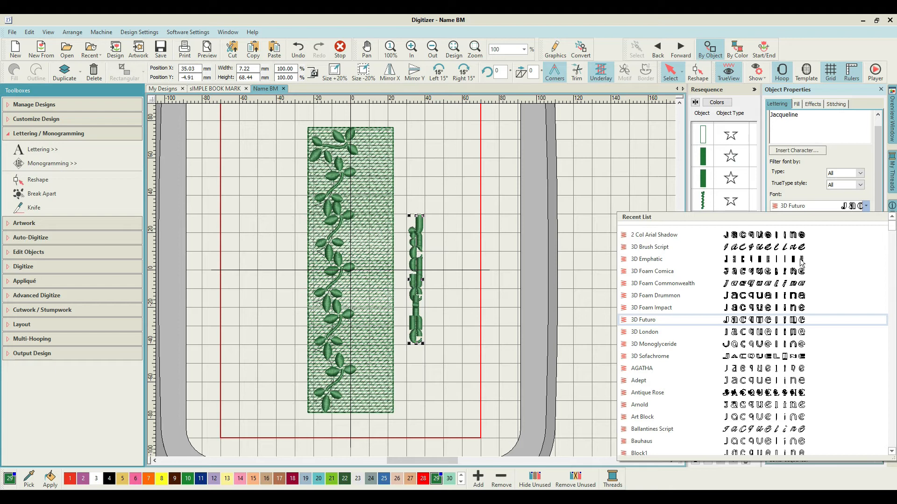
pyautogui.press('Down')
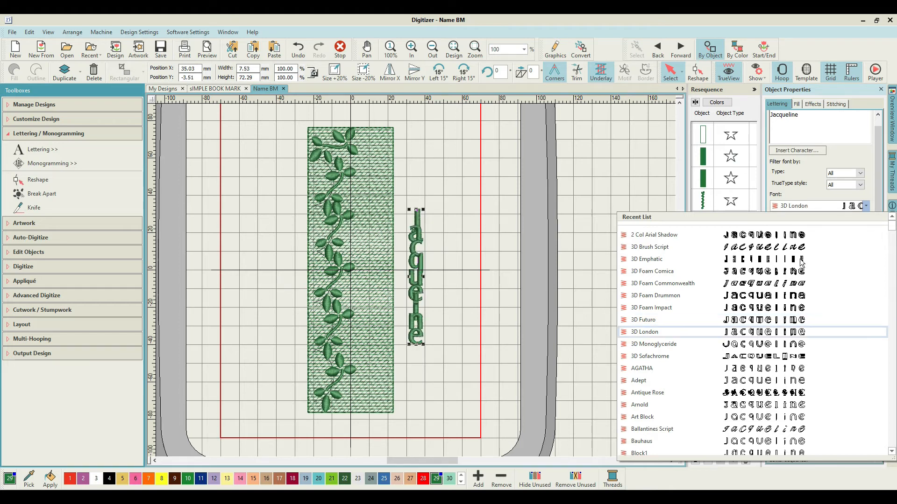
pyautogui.press('Down')
pyautogui.press('Down')
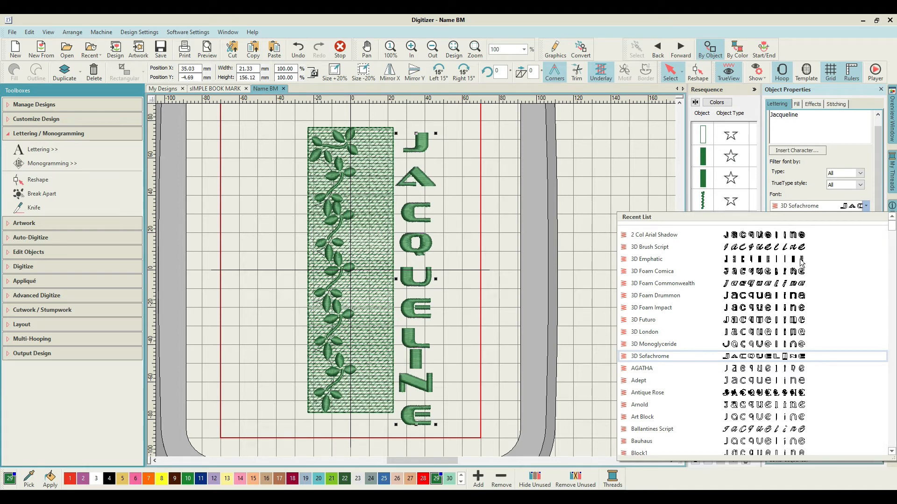
pyautogui.press('Down')
pyautogui.press('Down')
pyautogui.press('Down')
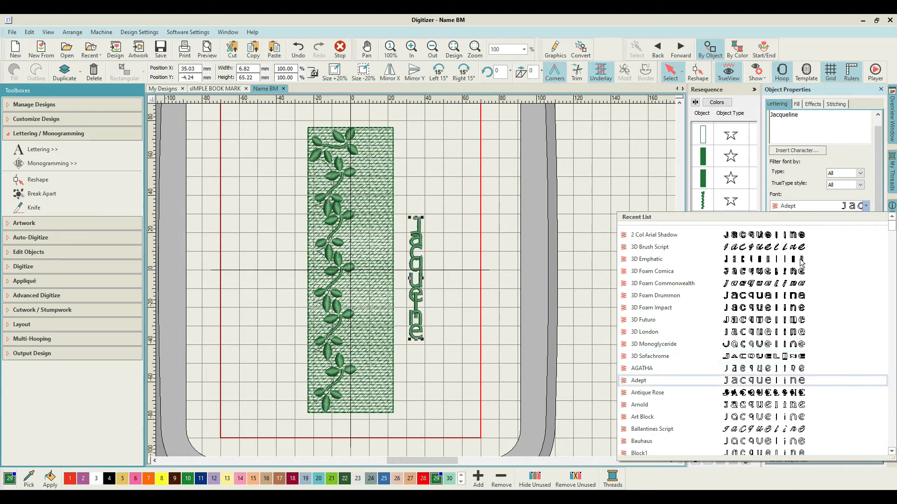
pyautogui.press('Down')
pyautogui.press('Down')
pyautogui.press('Down')
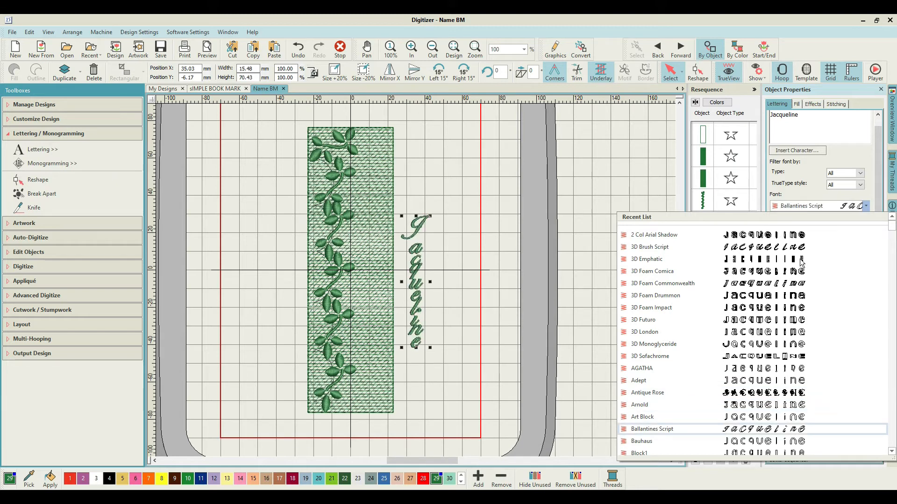
pyautogui.press('Down')
pyautogui.press('Down')
pyautogui.press('Down')
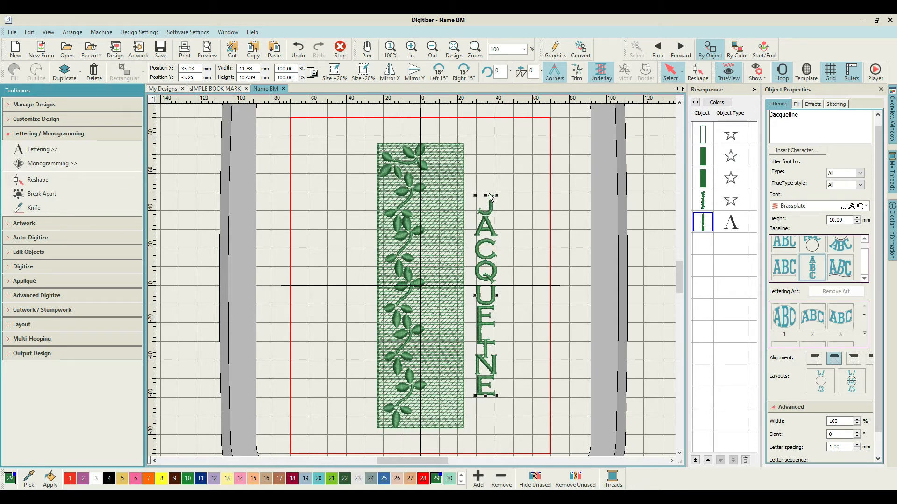
# Stretch the vertical name lettering to about 146 mm high, place it on the mesh base beside the leaf motif and deselect it
pyautogui.moveTo(486, 197); pyautogui.dragTo(486, 196)
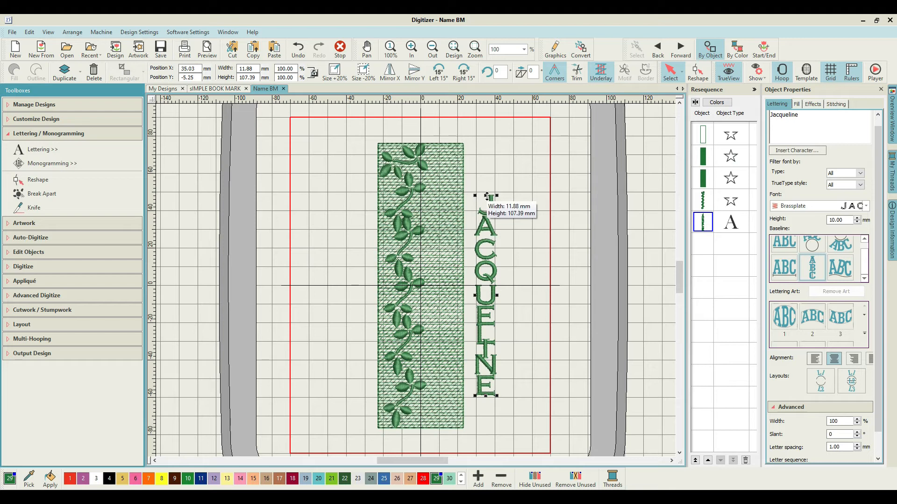
pyautogui.moveTo(488, 196); pyautogui.dragTo(484, 161)
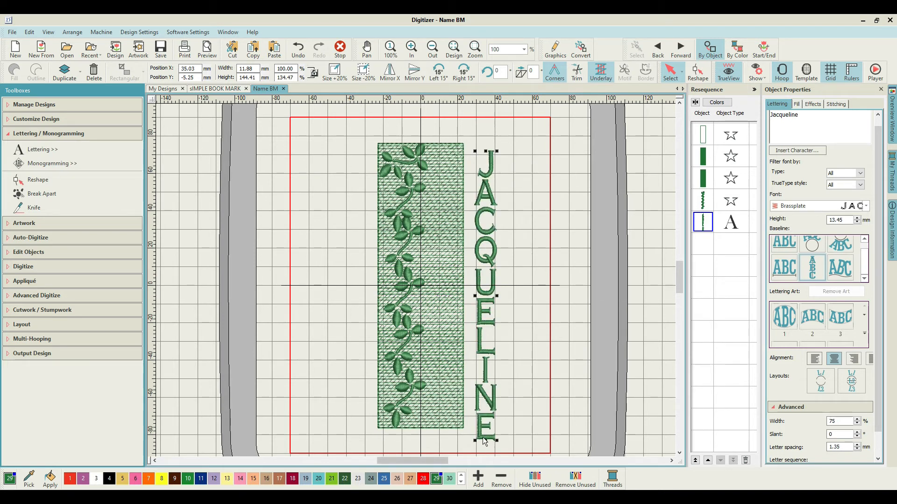
pyautogui.moveTo(485, 440); pyautogui.dragTo(486, 429)
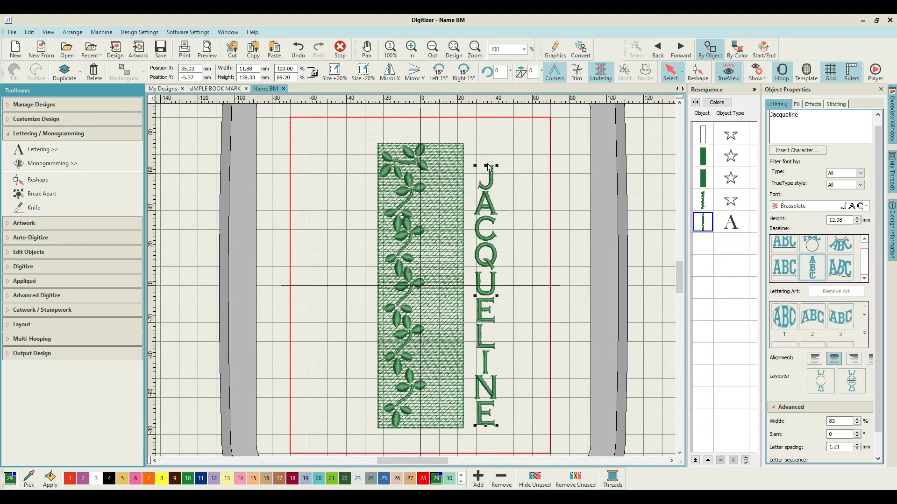
pyautogui.moveTo(487, 166); pyautogui.dragTo(486, 158)
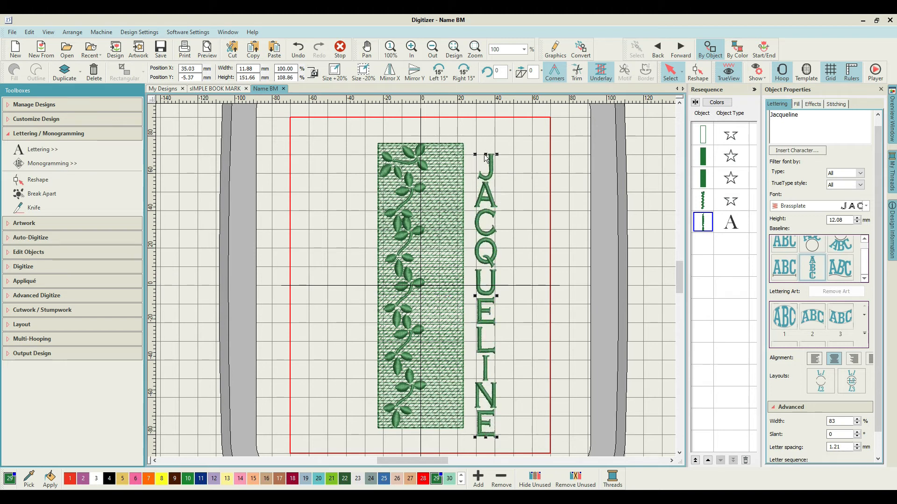
pyautogui.moveTo(481, 261); pyautogui.dragTo(482, 254)
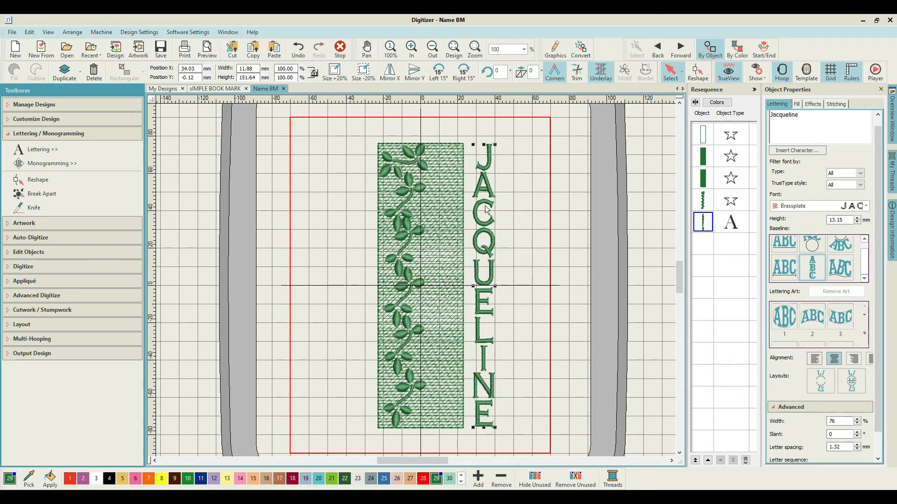
pyautogui.moveTo(484, 145); pyautogui.dragTo(484, 151)
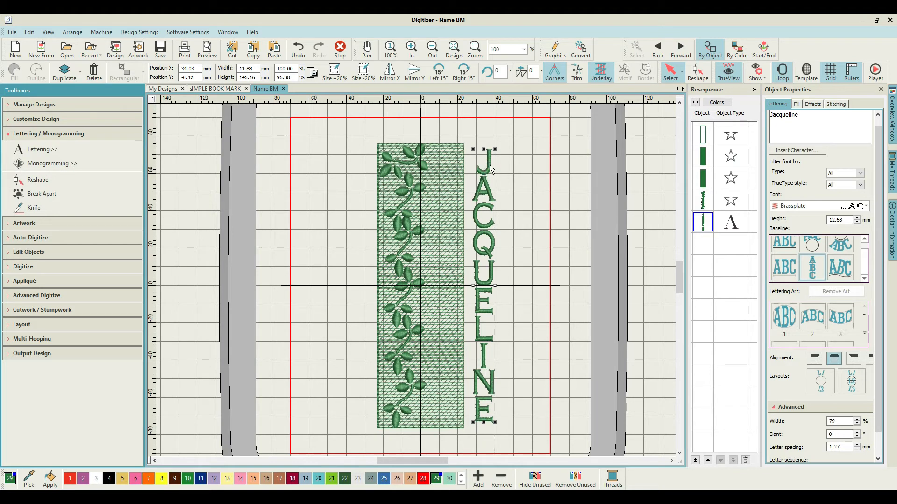
pyautogui.moveTo(485, 169); pyautogui.dragTo(446, 168)
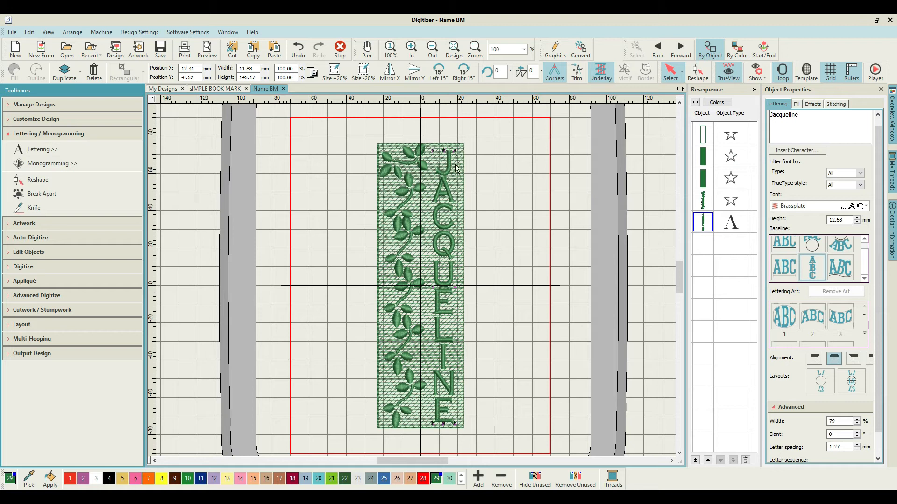
pyautogui.click(506, 319)
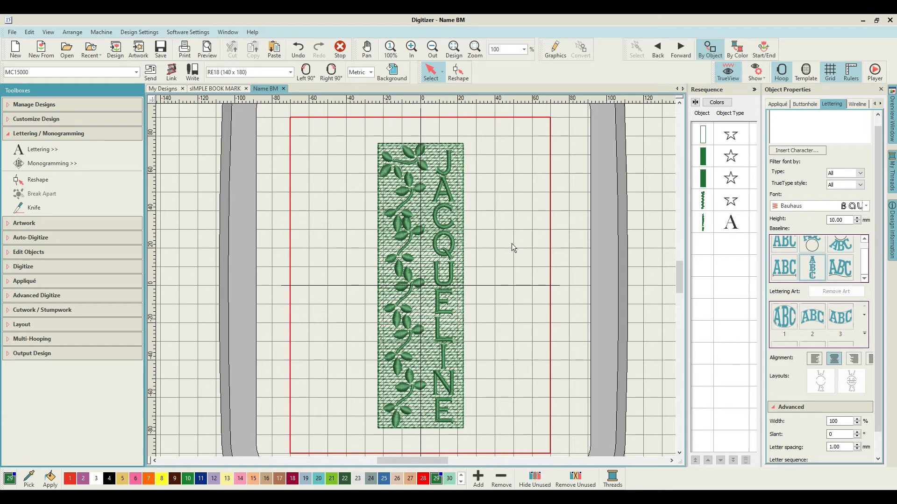
pyautogui.click(705, 140)
pyautogui.rightClick(705, 140)
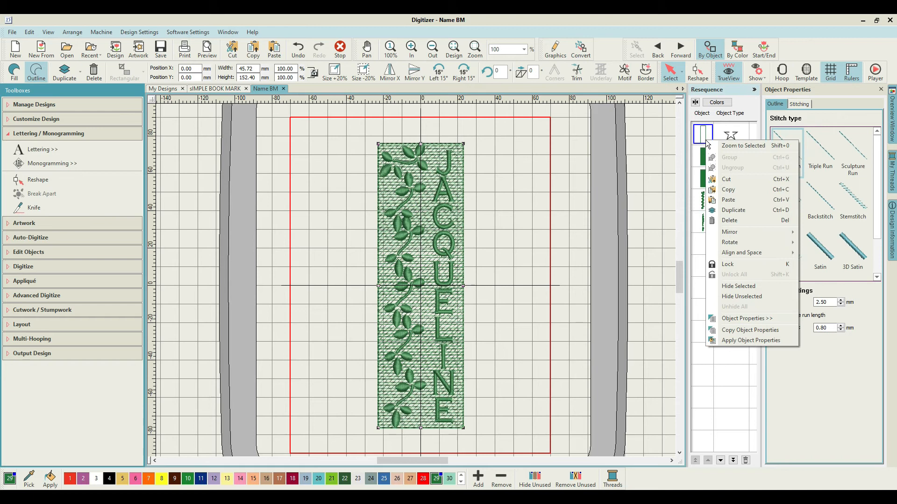
pyautogui.click(732, 201)
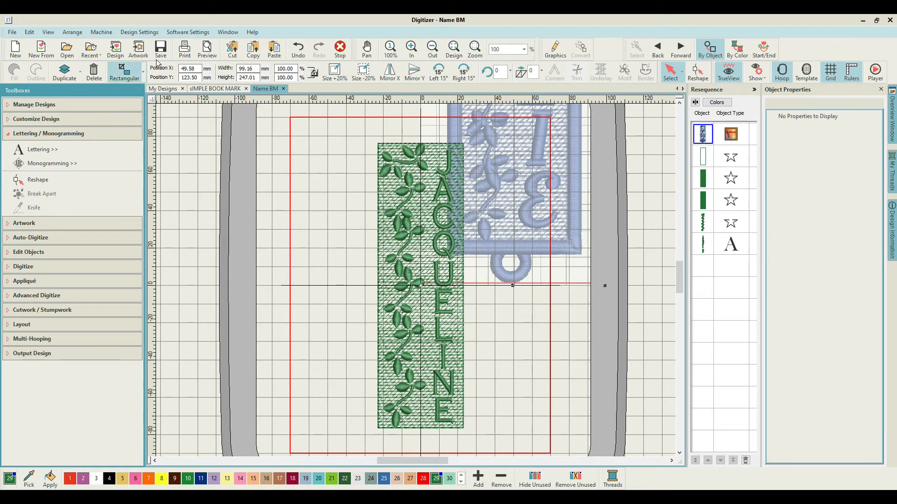
pyautogui.click(293, 51)
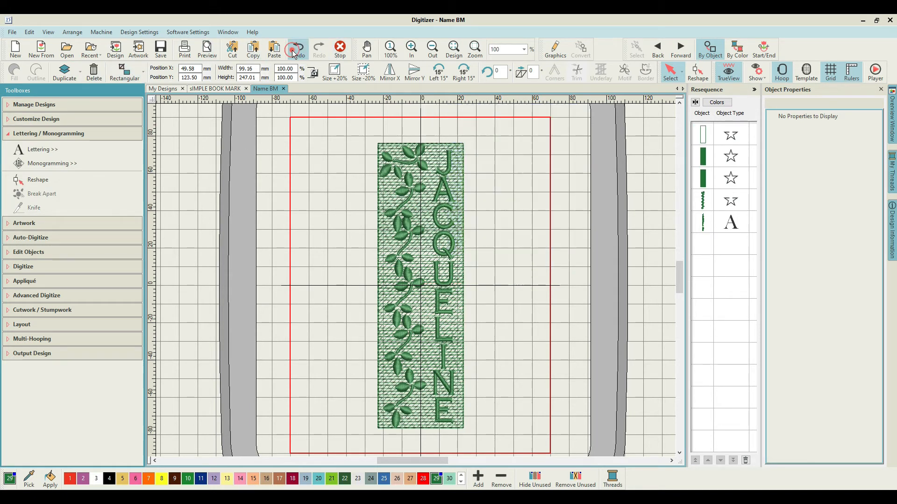
# Duplicate the single-run rectangle outline of the bookmark and change the copy's stitch type to Satin
pyautogui.rightClick(703, 138)
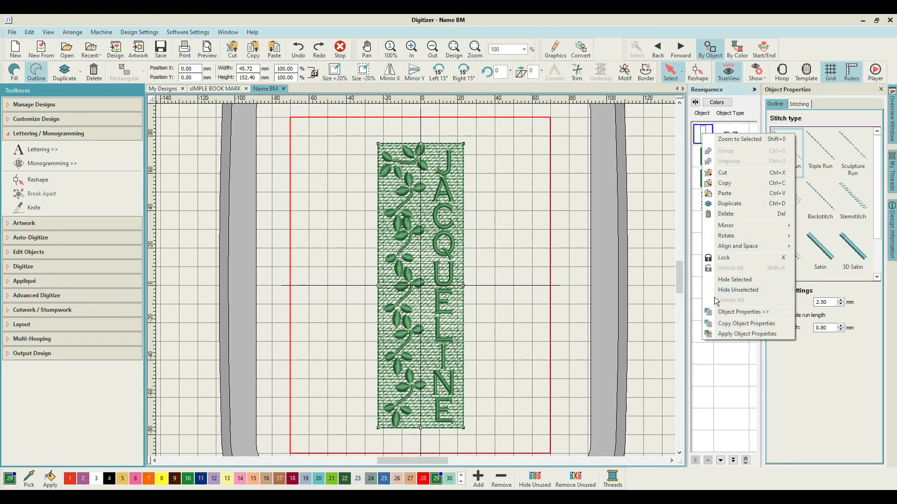
pyautogui.click(722, 205)
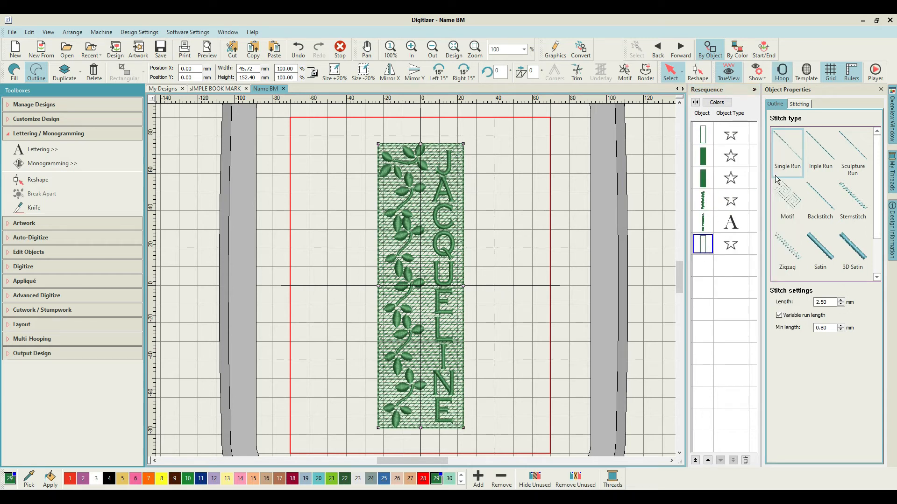
pyautogui.click(826, 257)
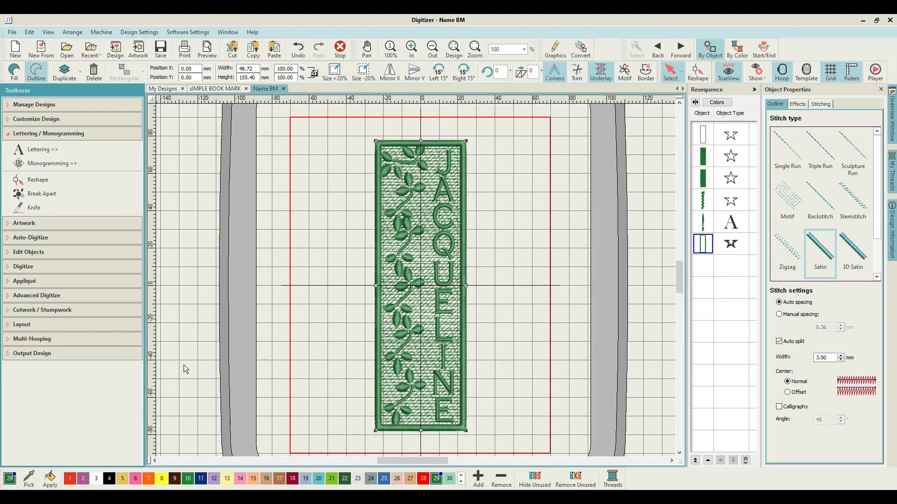
# Digitize a filled circle about 15.6 mm in diameter in the empty area beside the bookmark
pyautogui.click(60, 266)
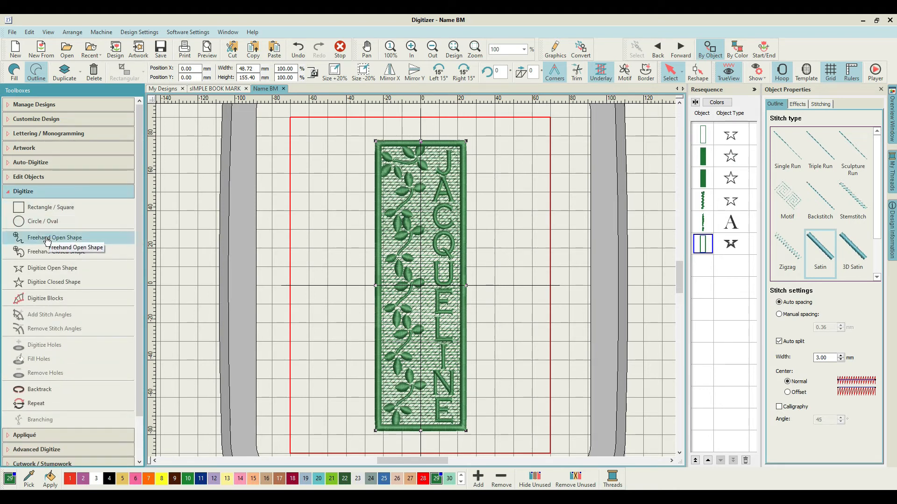
pyautogui.click(47, 225)
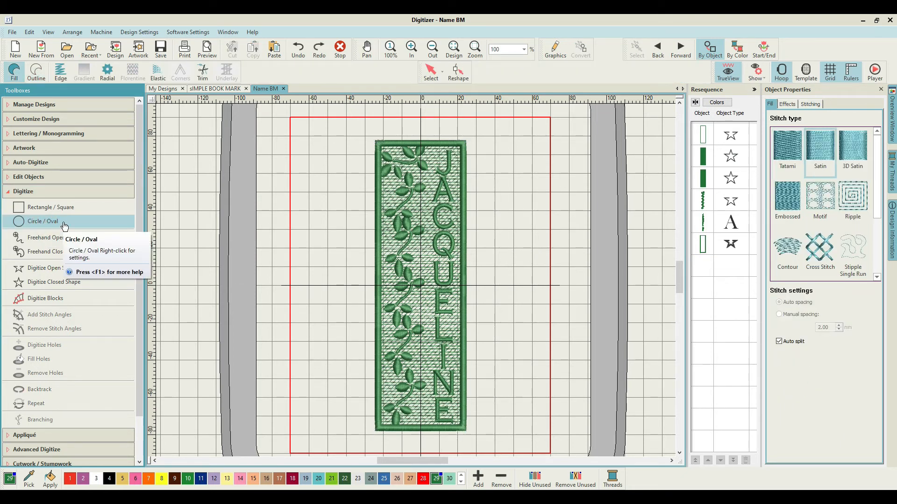
pyautogui.click(514, 249)
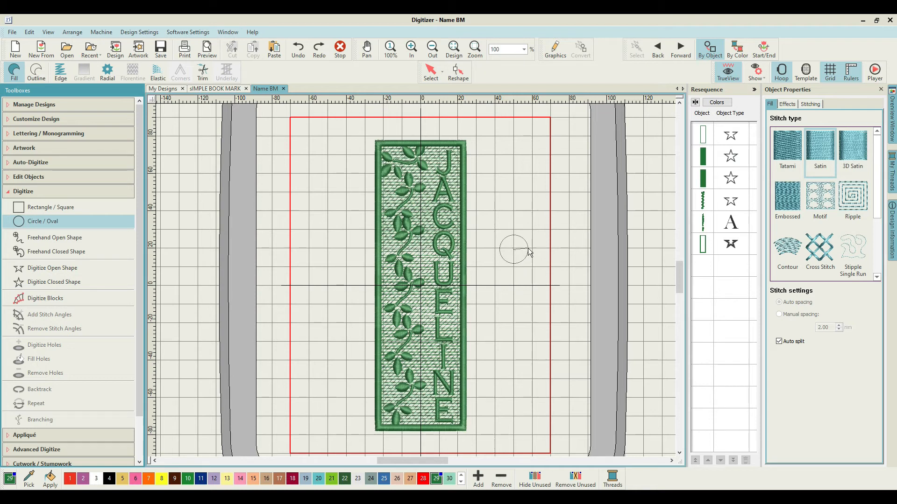
pyautogui.click(528, 252)
pyautogui.click(528, 250)
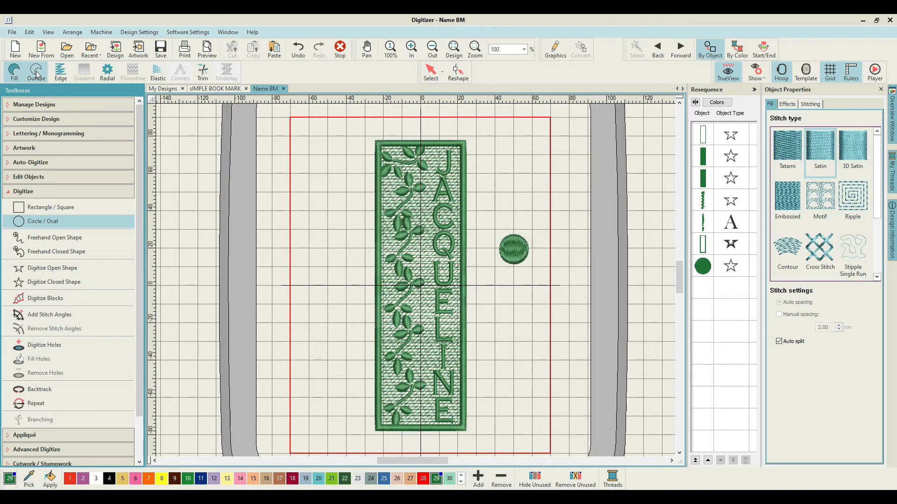
pyautogui.click(514, 239)
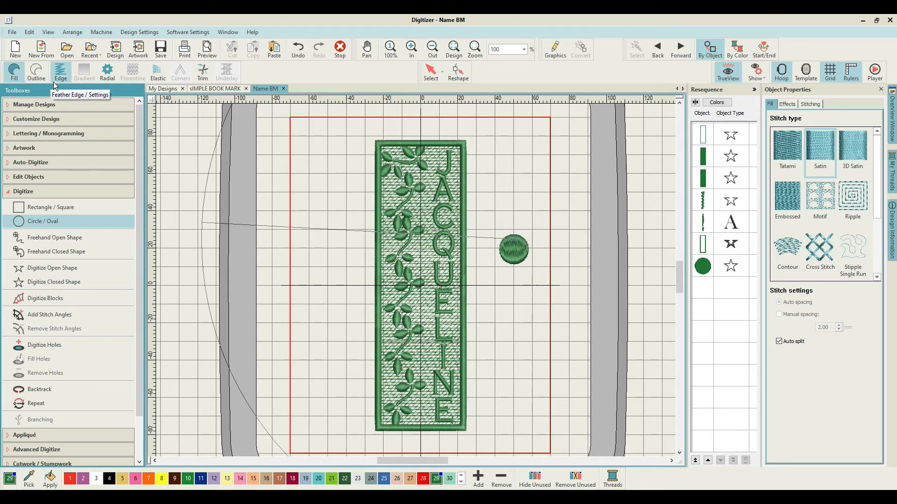
pyautogui.press('Escape')
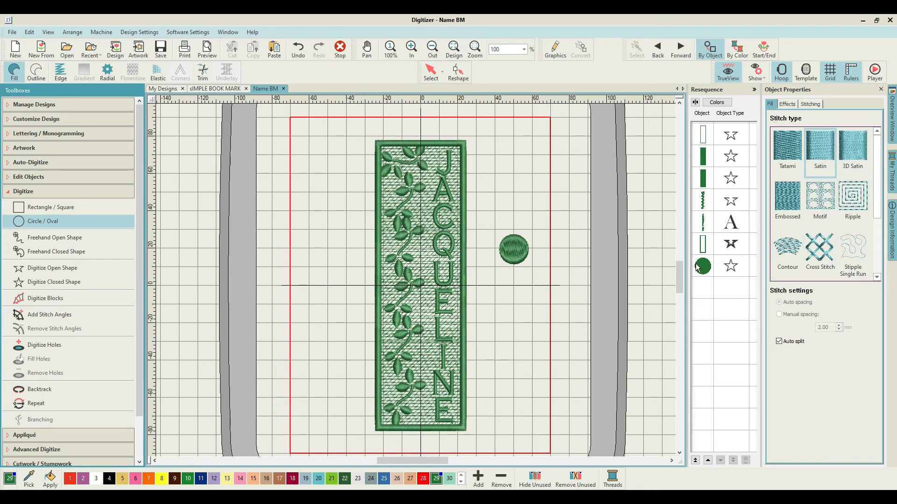
# Convert the circle to a Satin outline and shrink the ring proportionally to about 11.5 mm in diameter
pyautogui.click(709, 270)
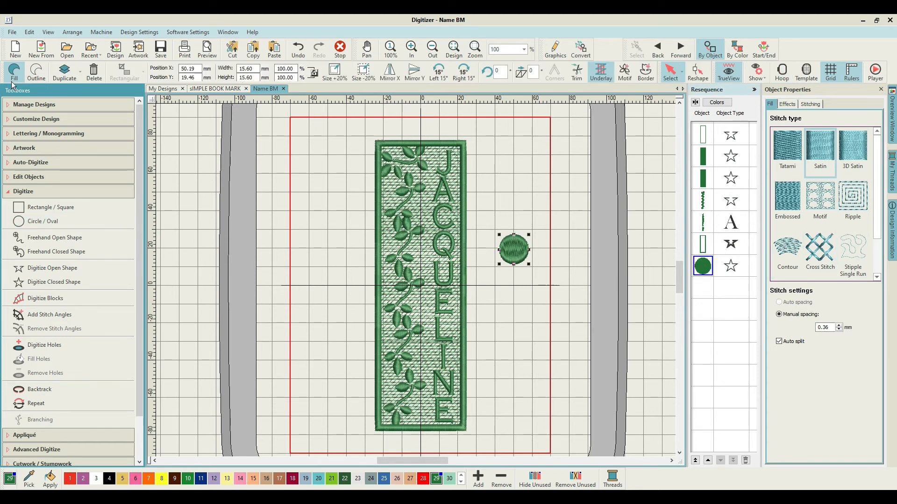
pyautogui.click(36, 75)
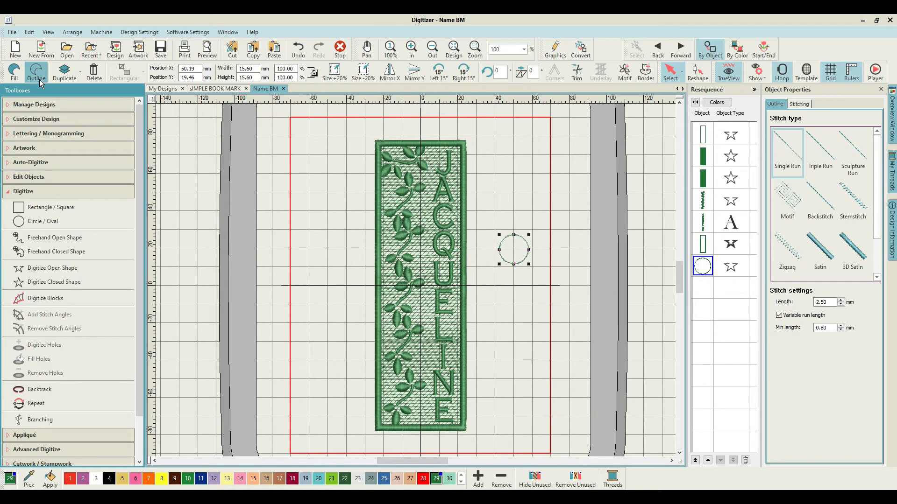
pyautogui.click(829, 255)
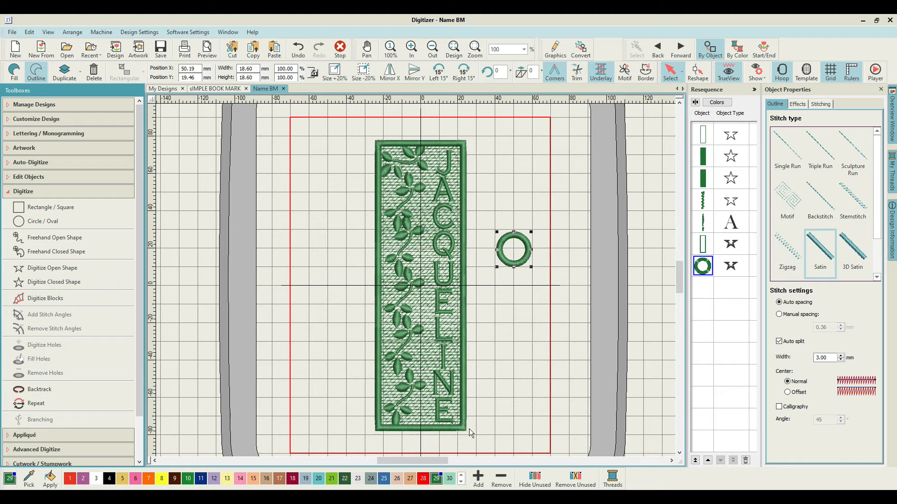
pyautogui.moveTo(531, 232); pyautogui.dragTo(523, 242)
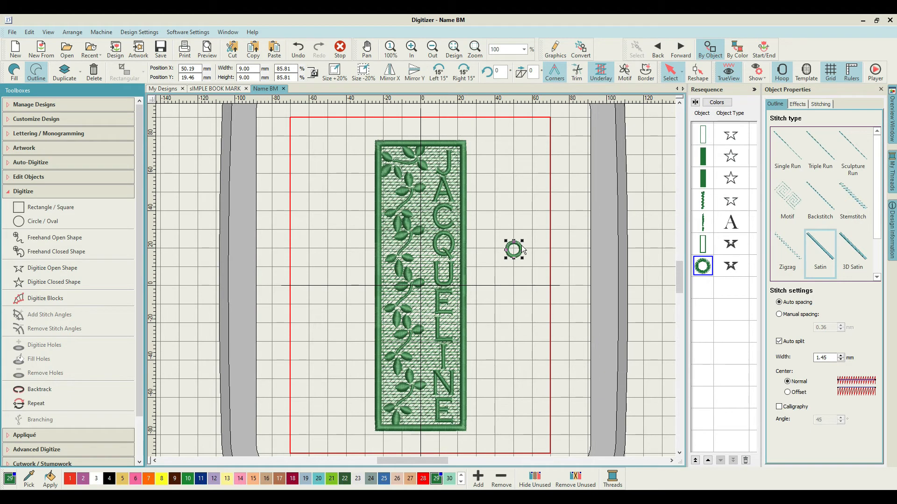
pyautogui.moveTo(521, 240); pyautogui.dragTo(526, 239)
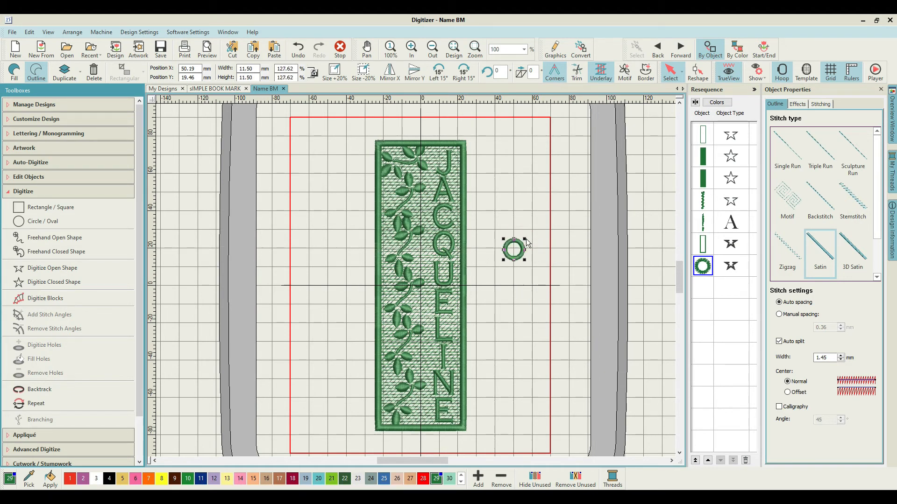
# Set the small ring's satin width to 3 mm
pyautogui.doubleClick(826, 358)
pyautogui.write('3')
pyautogui.press('Return')
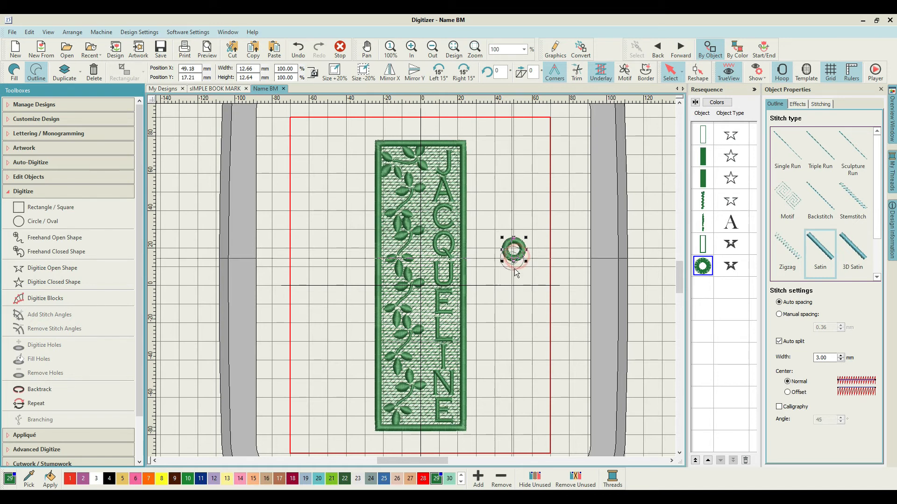
# Attach the ring centrally to the bookmark's lower edge and resequence it to stitch before the satin border
pyautogui.moveTo(507, 432); pyautogui.dragTo(422, 368)
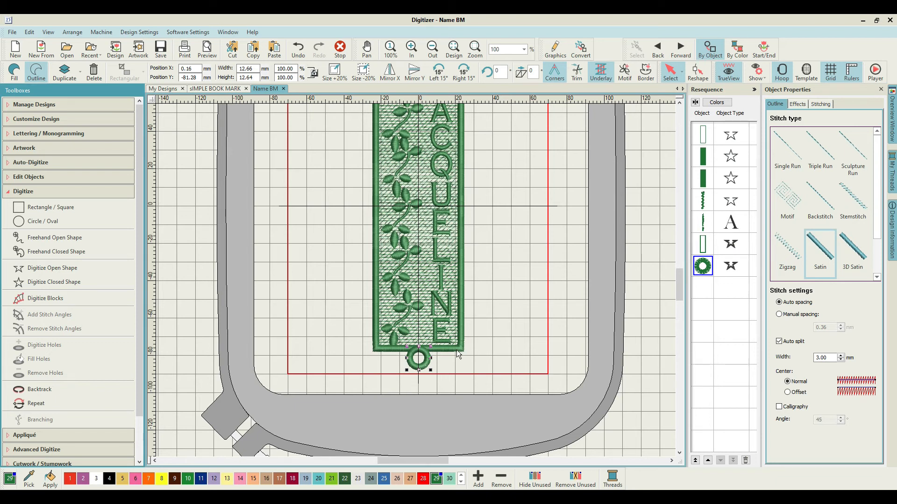
pyautogui.click(563, 265)
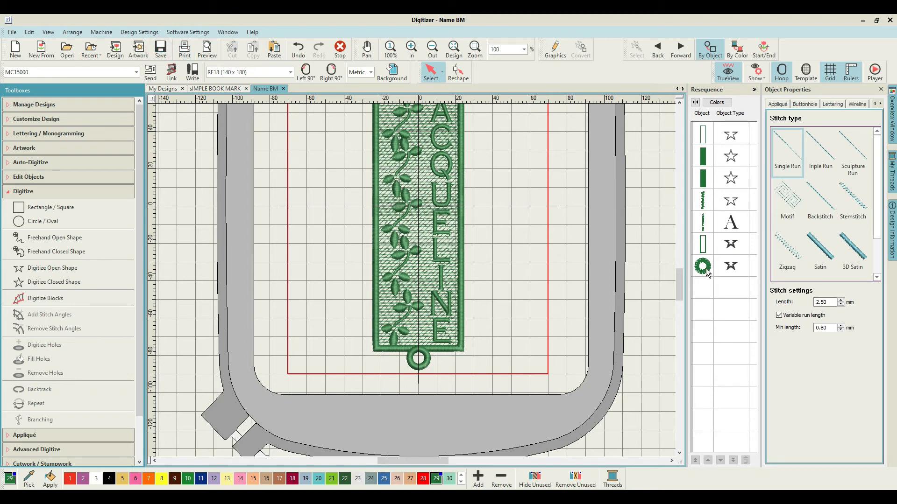
pyautogui.moveTo(708, 273); pyautogui.dragTo(714, 238)
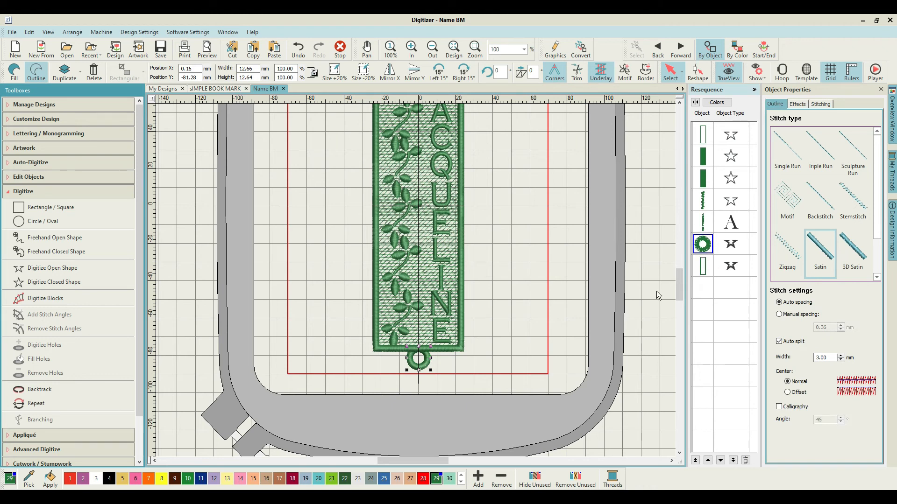
pyautogui.click(478, 257)
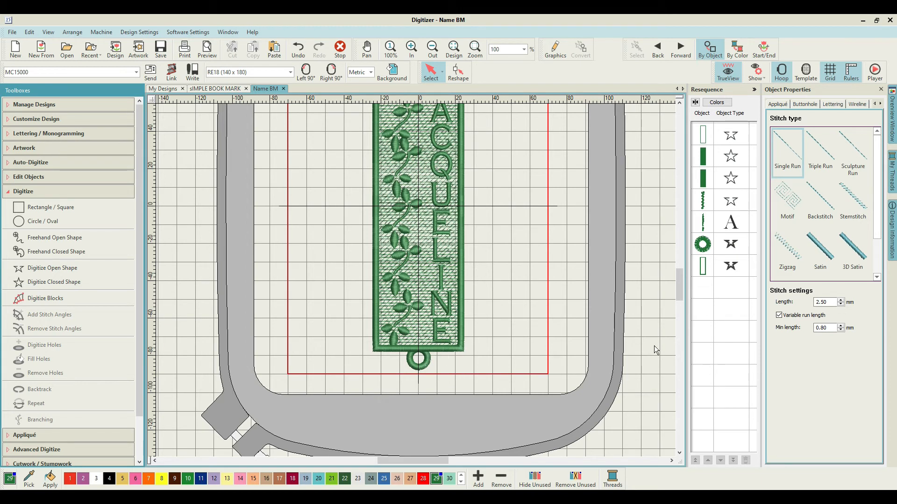
# Select all bookmark objects and auto-center them to the work area
pyautogui.moveTo(679, 279)
pyautogui.mouseDown()
pyautogui.moveTo(680, 255)
pyautogui.moveTo(682, 277)
pyautogui.mouseUp()
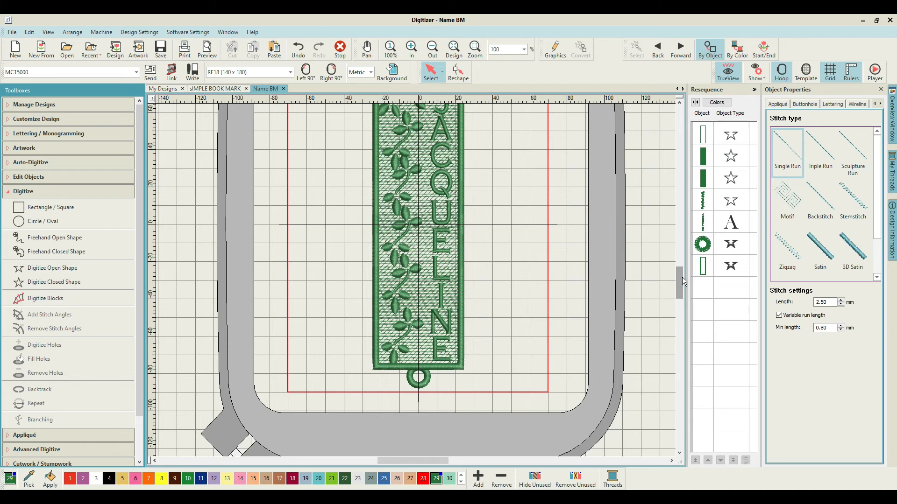
pyautogui.hotkey('ctrl', 'a')
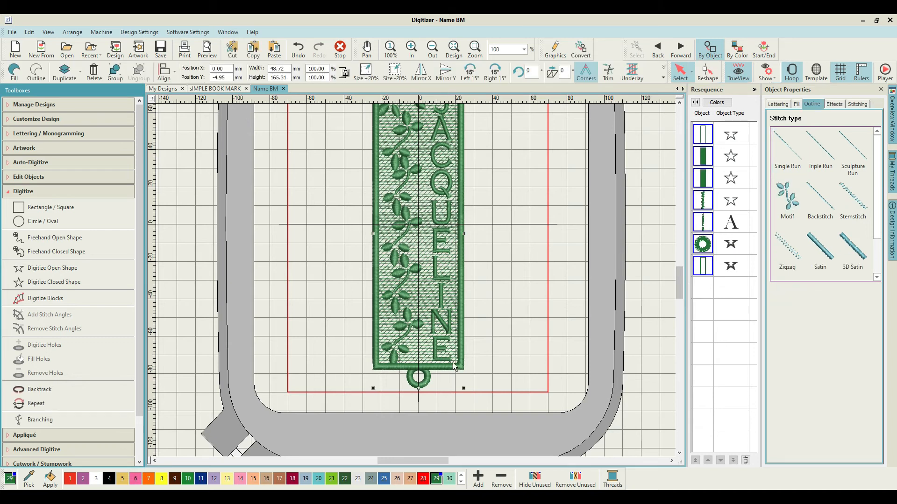
pyautogui.moveTo(139, 279); pyautogui.dragTo(142, 379)
pyautogui.click(42, 429)
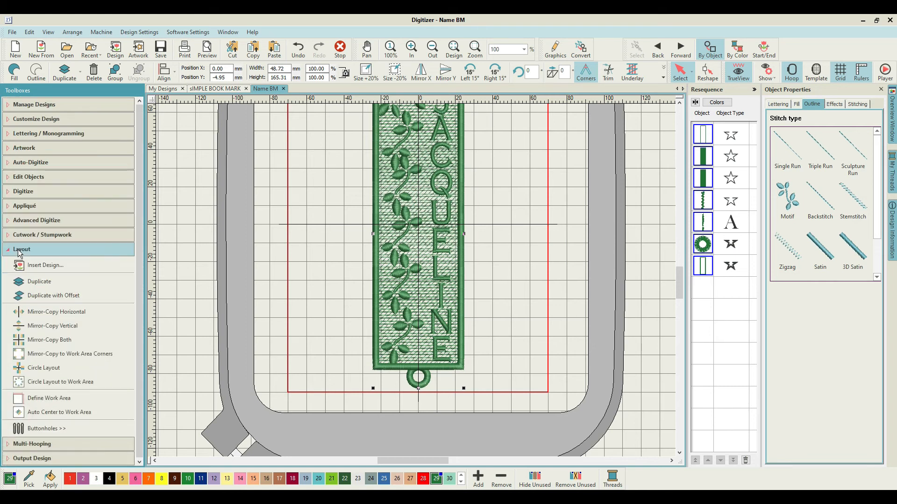
pyautogui.click(65, 413)
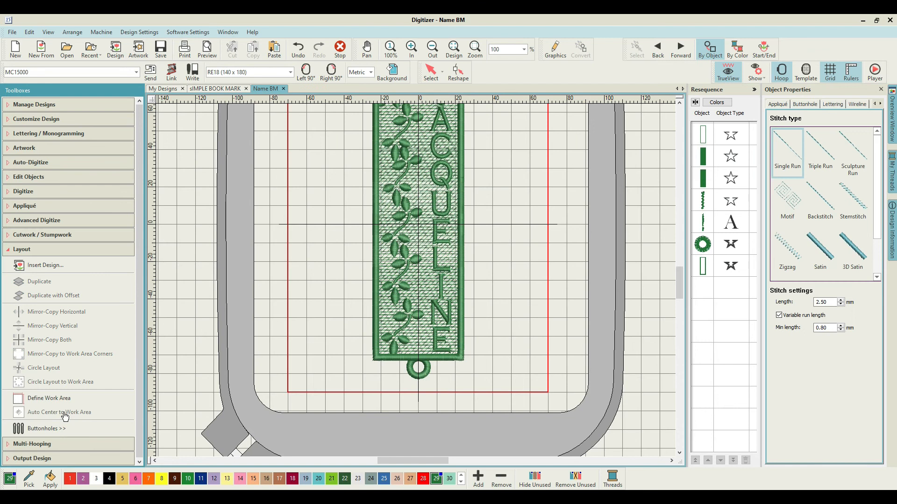
# Duplicate the complete bookmark and recolor the copy with pink thread color 2
pyautogui.moveTo(680, 280); pyautogui.dragTo(677, 273)
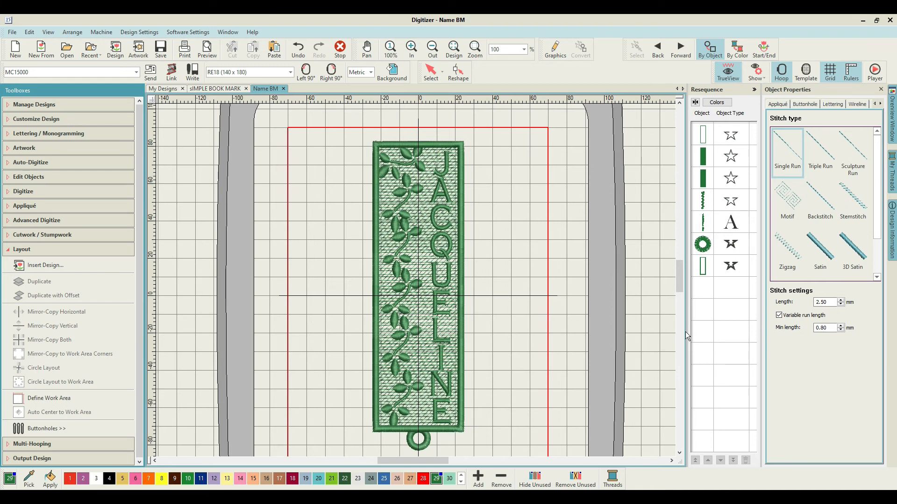
pyautogui.hotkey('ctrl', 'a')
pyautogui.rightClick(704, 211)
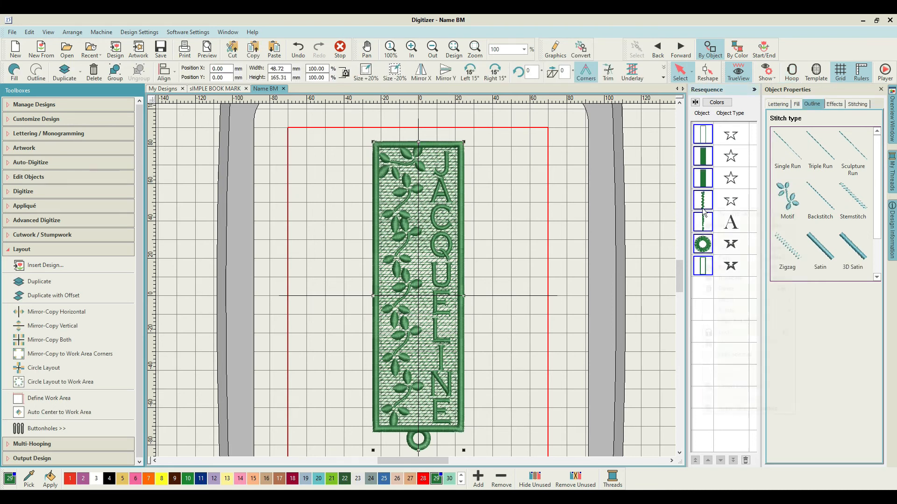
pyautogui.click(725, 281)
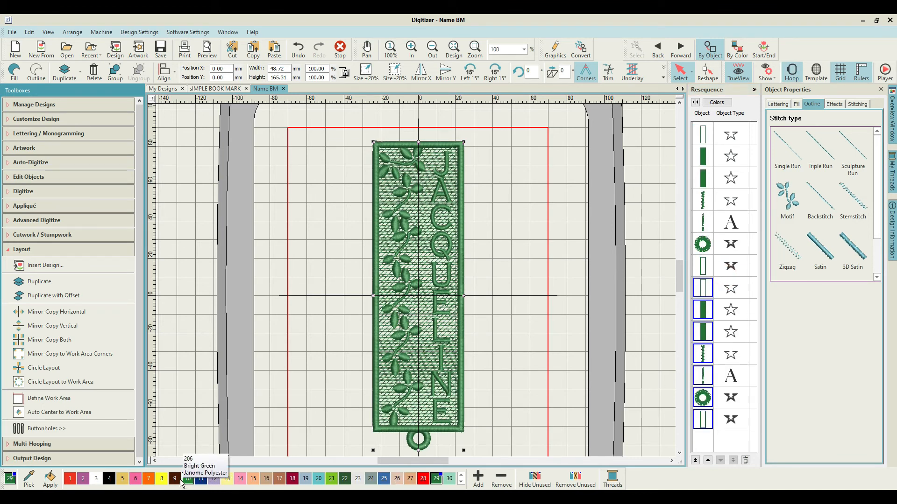
pyautogui.click(84, 480)
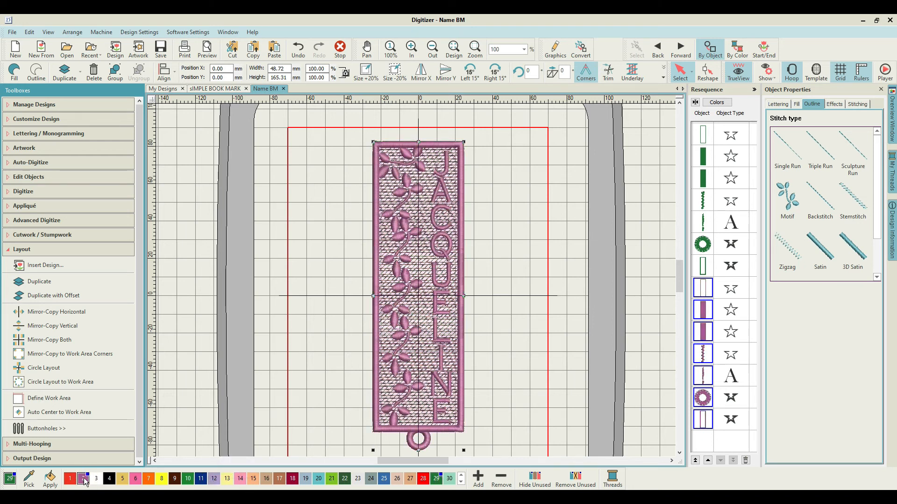
# Group the pink bookmark's objects and move the group to the right of the green original
pyautogui.rightClick(699, 351)
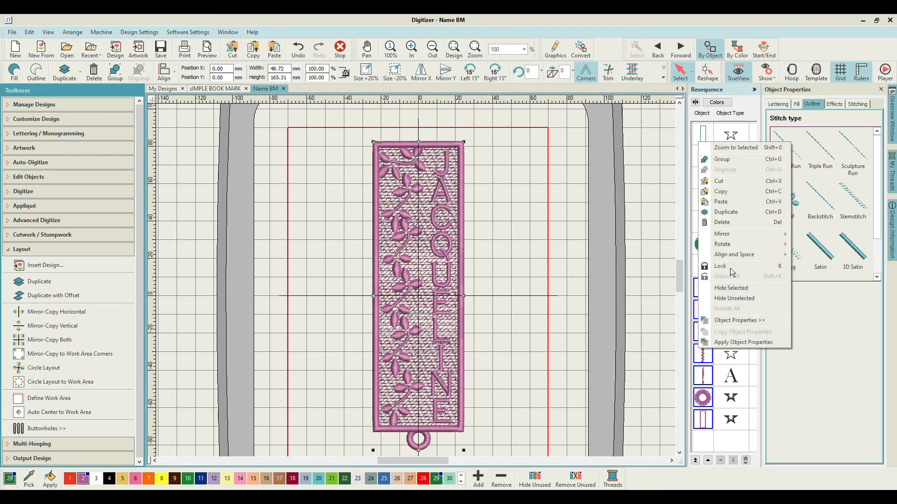
pyautogui.click(724, 159)
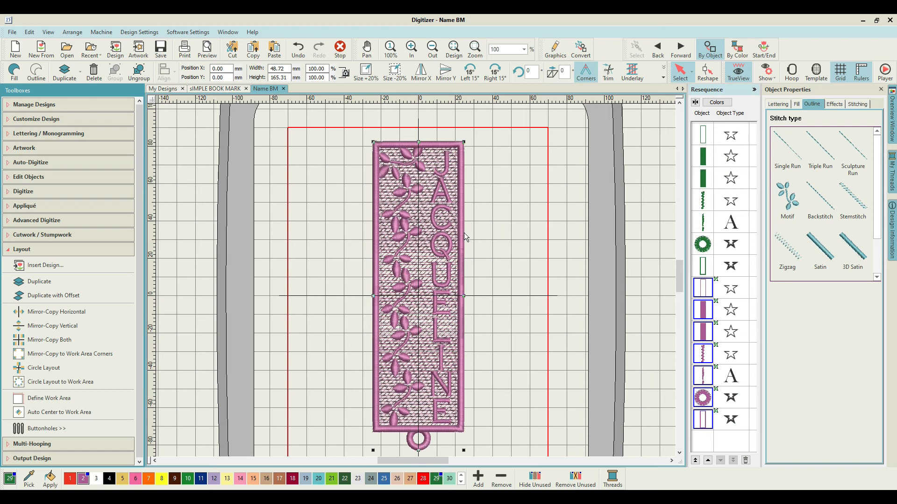
pyautogui.moveTo(462, 236); pyautogui.dragTo(564, 238)
pyautogui.moveTo(461, 267); pyautogui.dragTo(411, 276)
pyautogui.moveTo(407, 274); pyautogui.dragTo(394, 272)
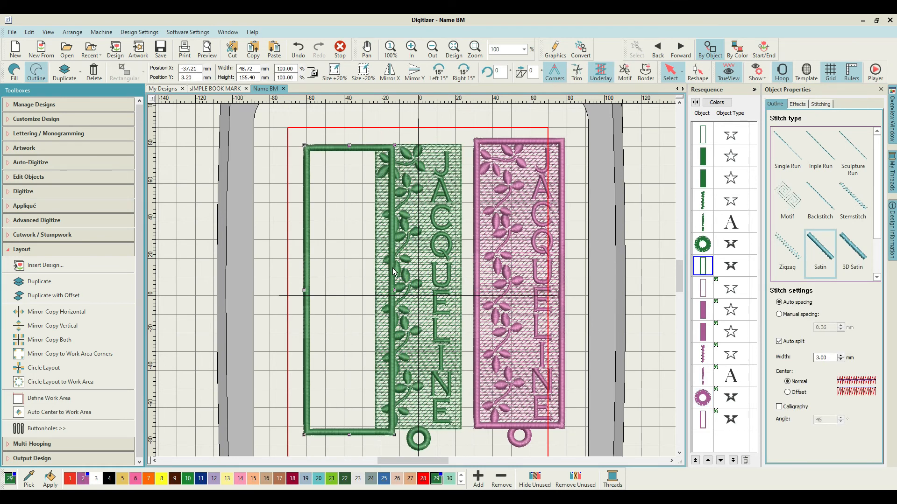
pyautogui.click(298, 48)
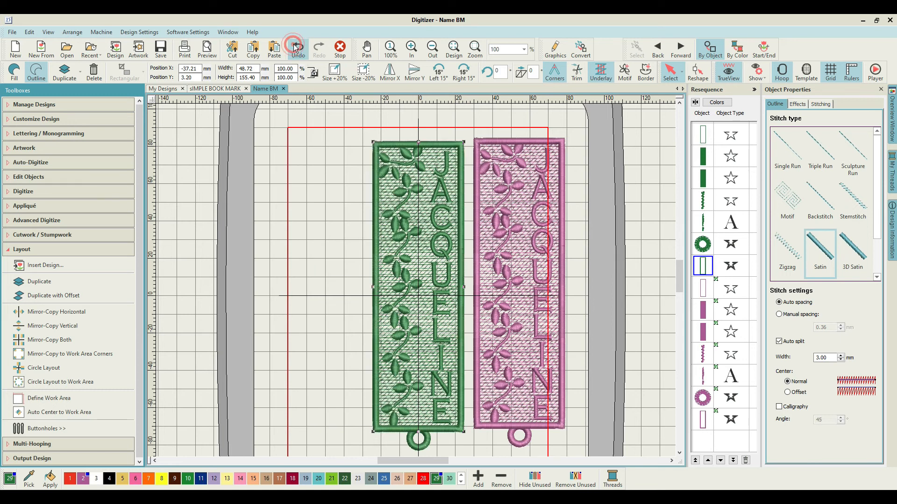
# Group all the green bookmark's objects, from the single-run outline to the satin border, and deselect them
pyautogui.click(705, 139)
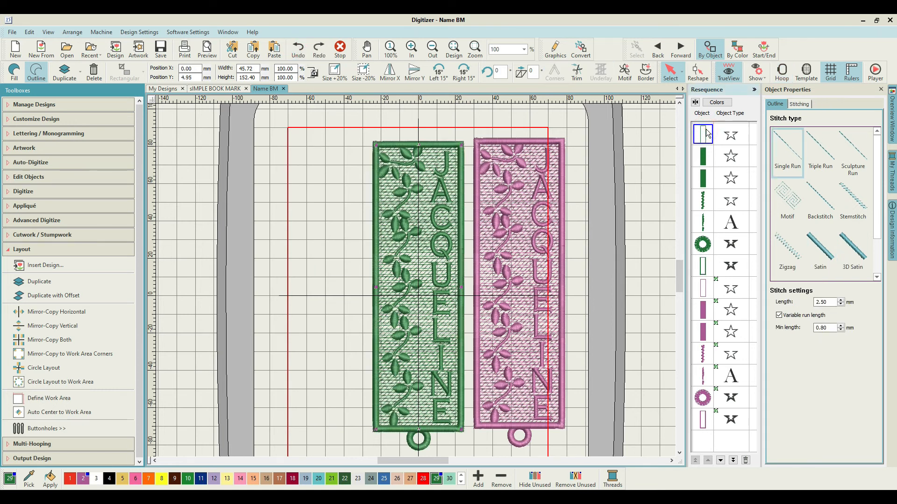
pyautogui.keyDown('shift'); pyautogui.click(703, 269); pyautogui.keyUp('shift')
pyautogui.rightClick(705, 178)
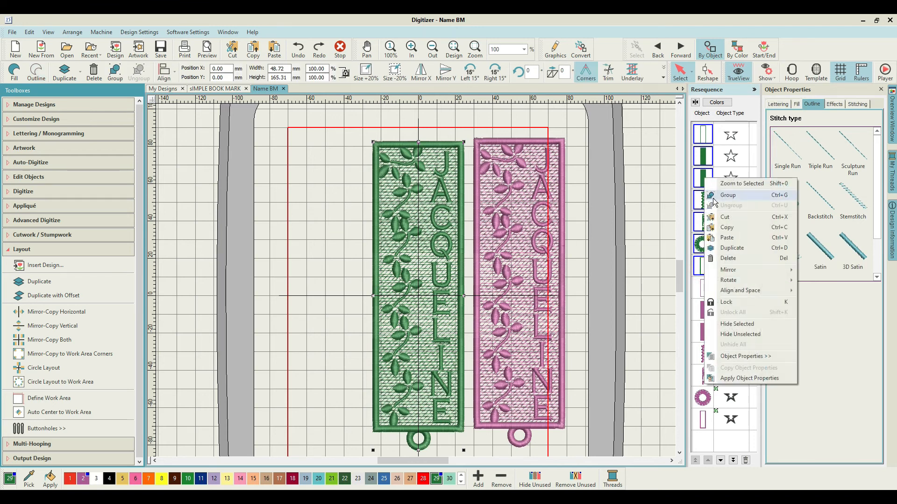
pyautogui.click(727, 196)
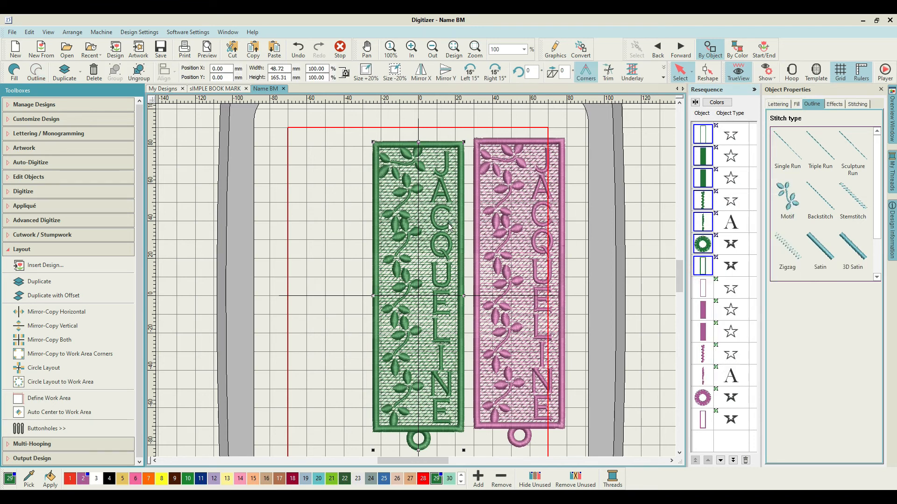
pyautogui.click(592, 255)
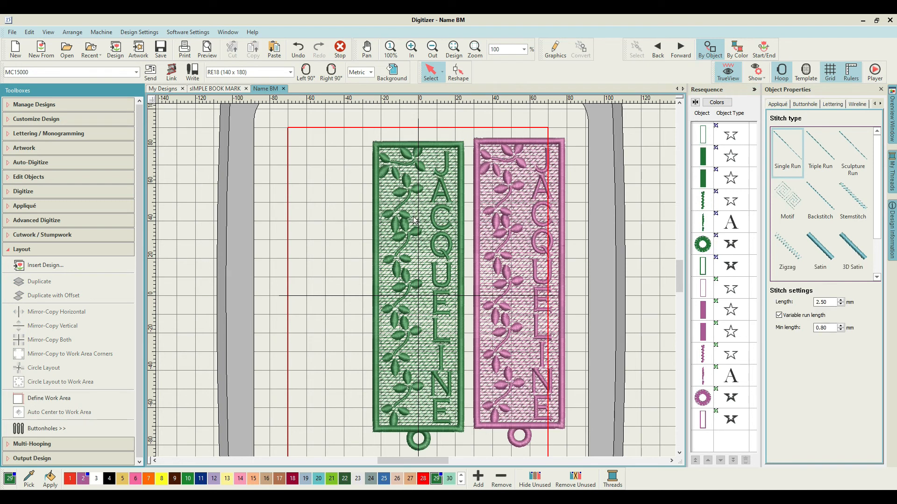
# Place the bookmarks side by side inside the hoop, green at about X -35.7, Y -2 mm and pink at about X 35.5, Y -3.3 mm
pyautogui.moveTo(408, 220); pyautogui.dragTo(343, 228)
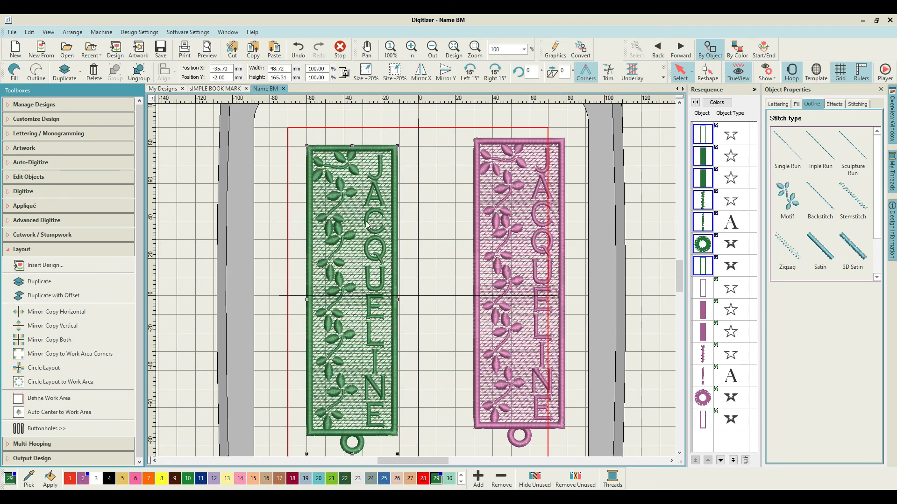
pyautogui.moveTo(522, 184); pyautogui.dragTo(487, 194)
pyautogui.scroll(-3, 419, 290)
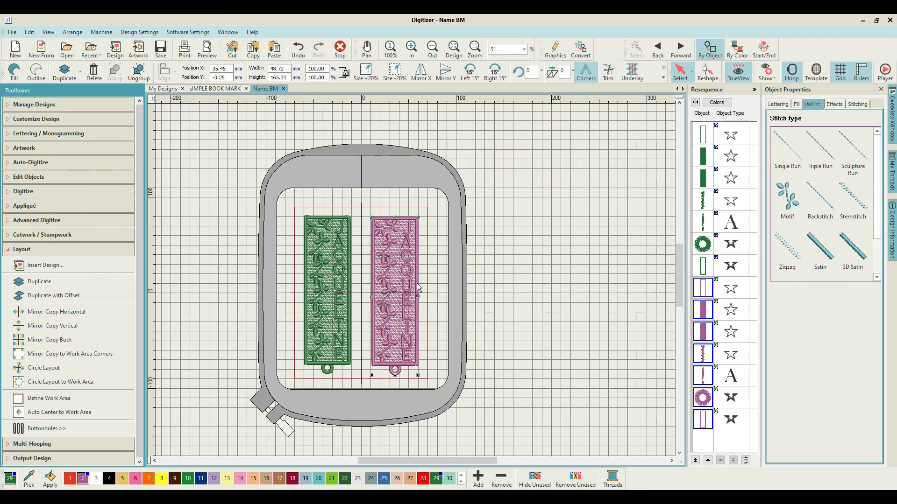
pyautogui.scroll(-5, 416, 283)
pyautogui.scroll(4, 449, 406)
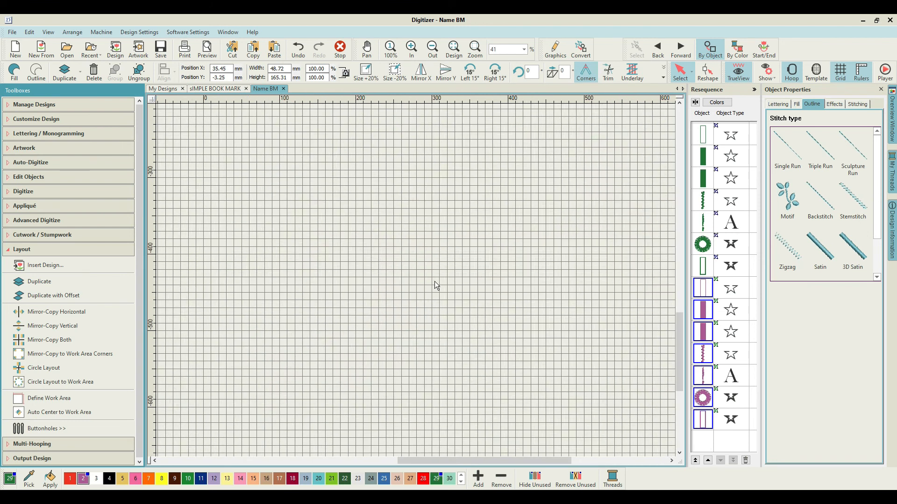
pyautogui.press('0')
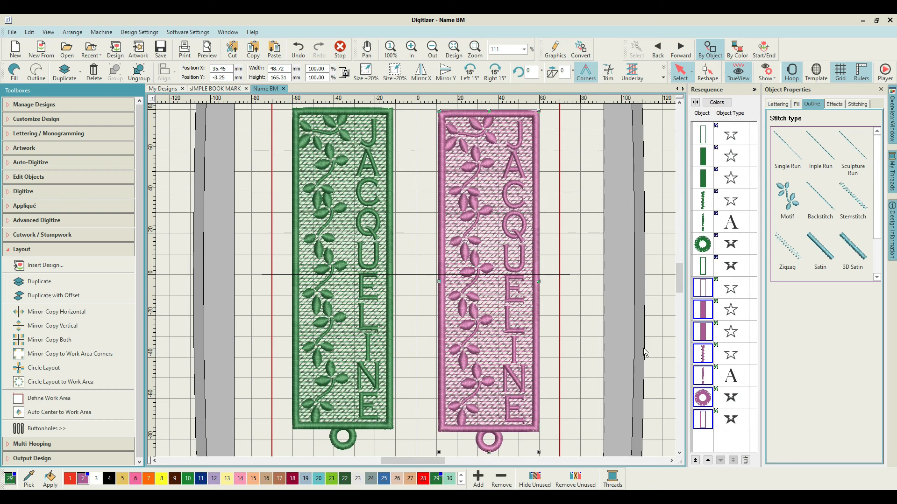
# Ungroup the pink bookmark so its parts can be edited individually
pyautogui.click(514, 209)
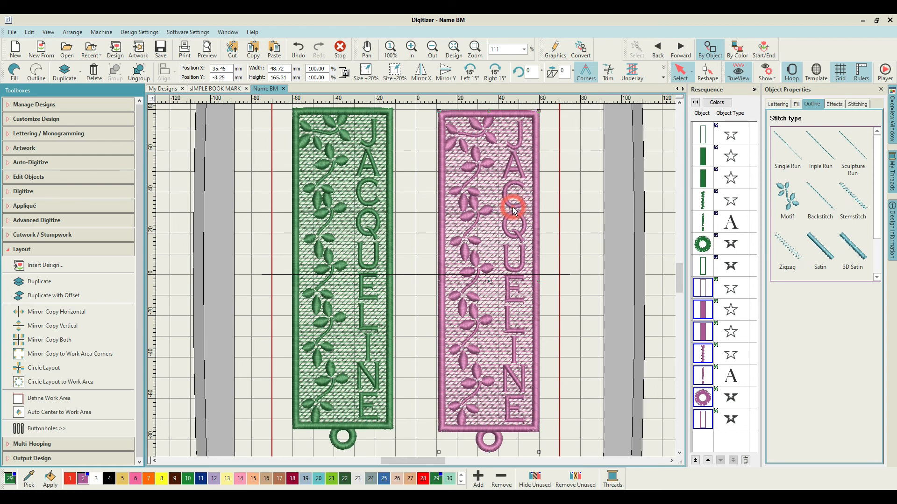
pyautogui.rightClick(716, 342)
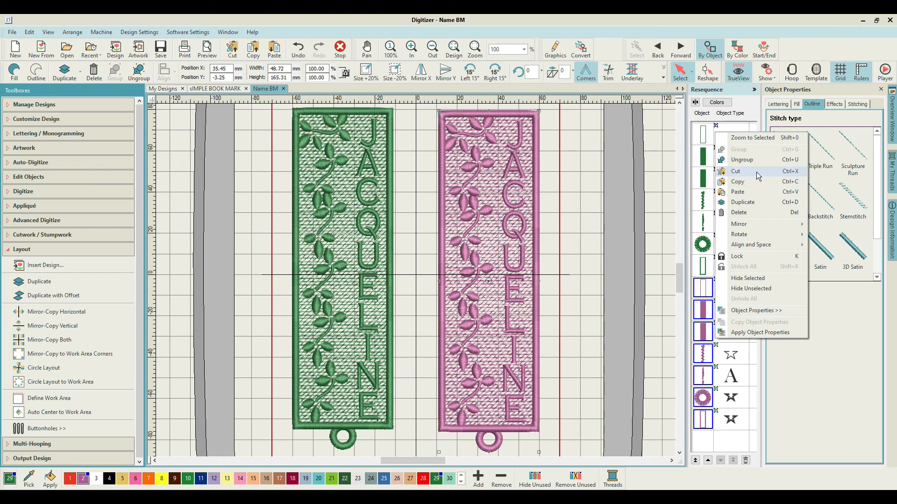
pyautogui.click(755, 159)
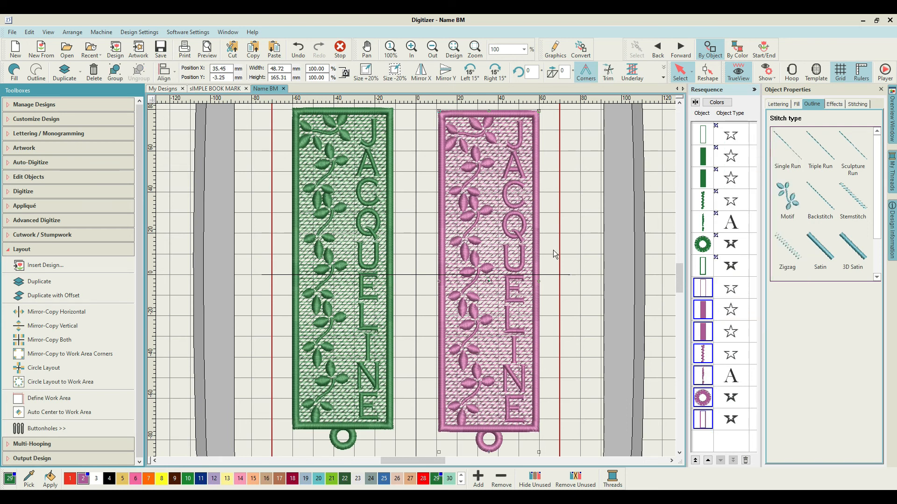
pyautogui.click(520, 201)
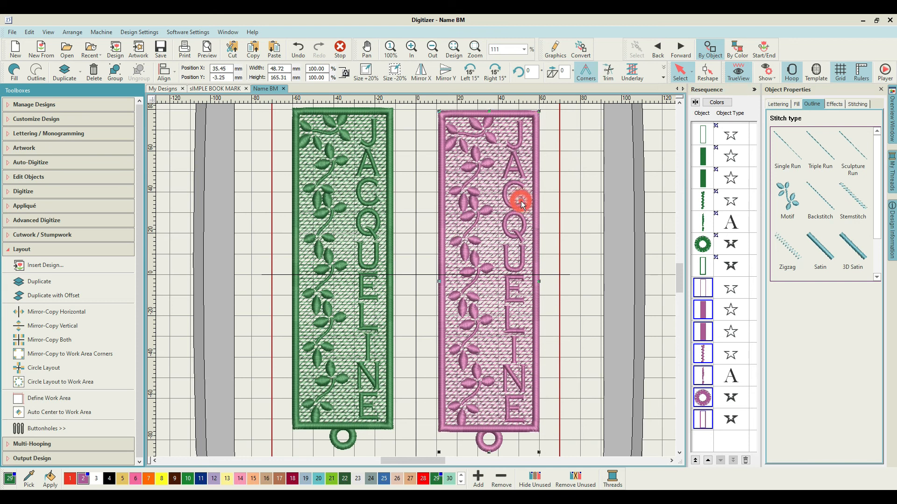
# Replace the pink bookmark's vertical lettering with a different first name and set its font to 3D Sofachrome
pyautogui.click(706, 378)
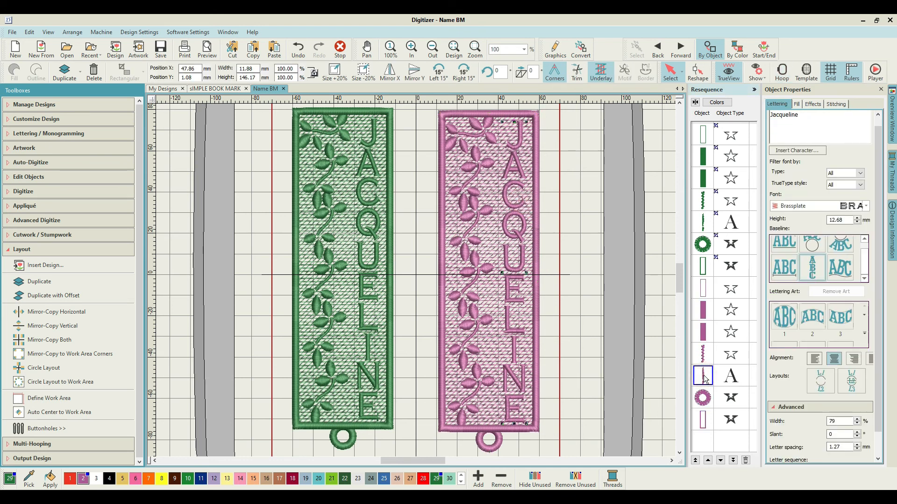
pyautogui.click(516, 218)
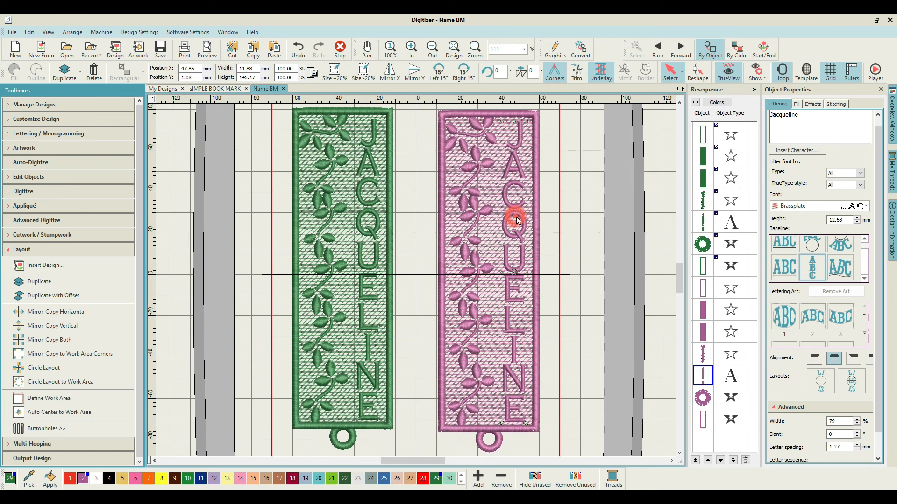
pyautogui.click(518, 220)
pyautogui.moveTo(807, 115); pyautogui.dragTo(767, 115)
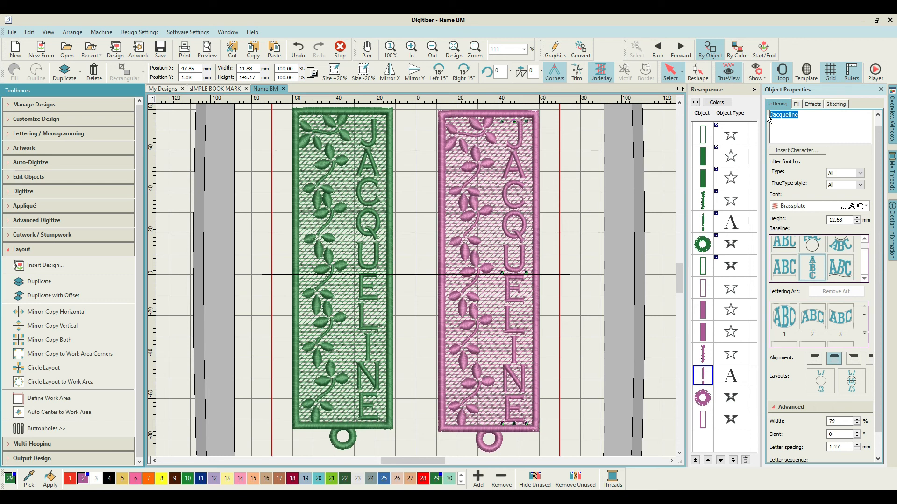
pyautogui.write('samanatha')
pyautogui.press('Return')
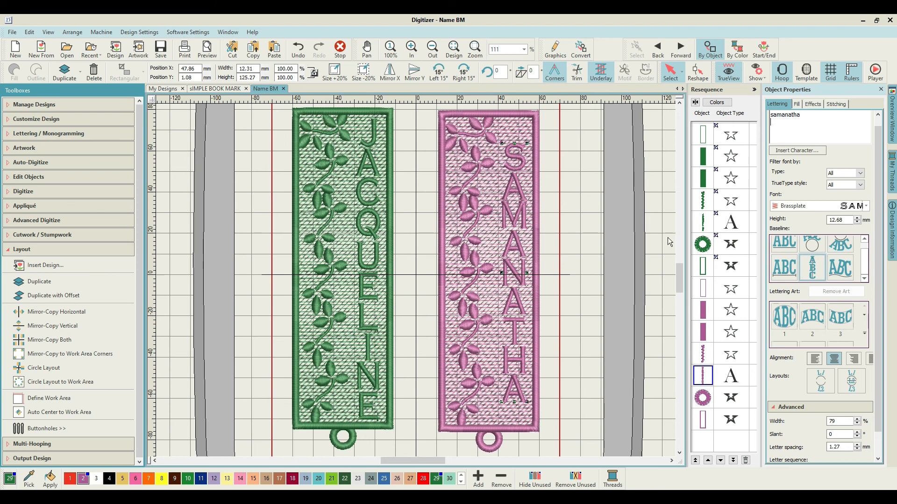
pyautogui.click(804, 205)
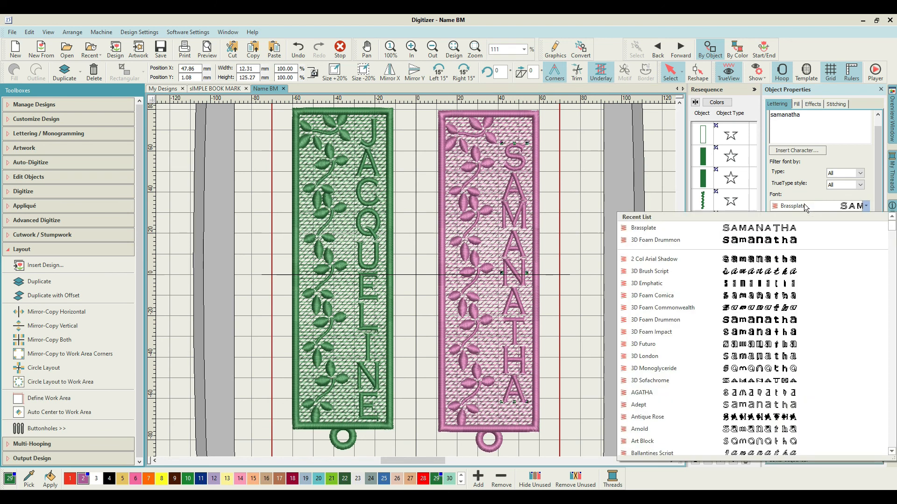
pyautogui.click(750, 383)
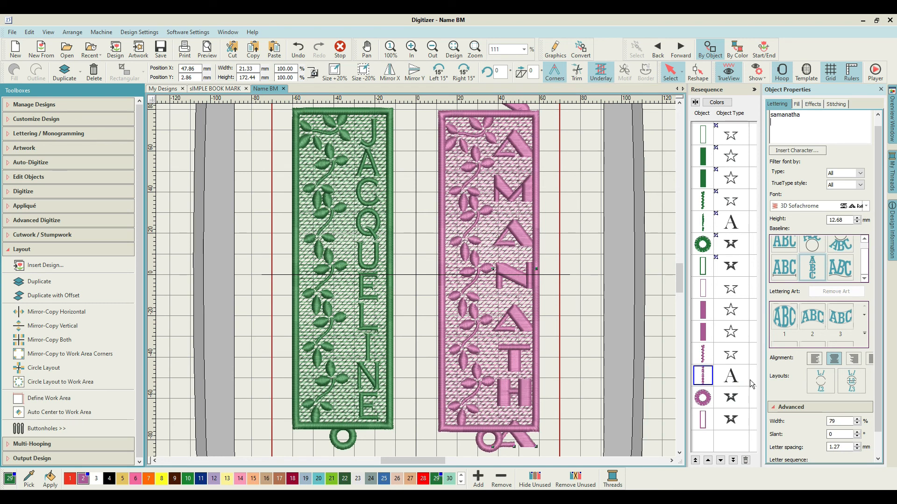
# Shorten the pink bookmark's vertical lettering to about 135 mm tall so it fits inside the satin border
pyautogui.click(584, 261)
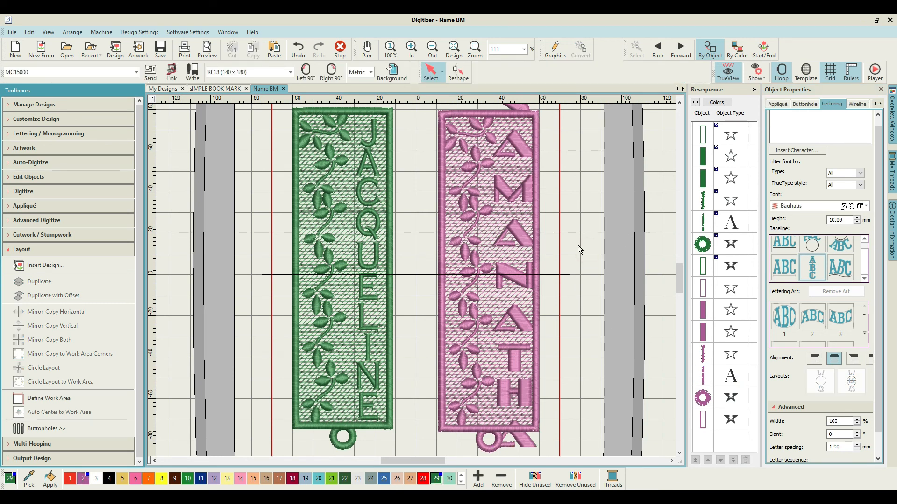
pyautogui.click(525, 190)
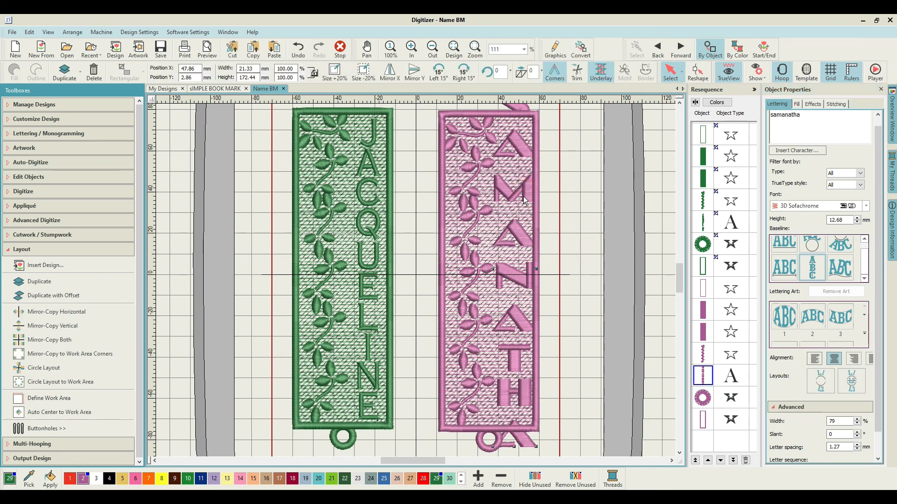
pyautogui.click(707, 379)
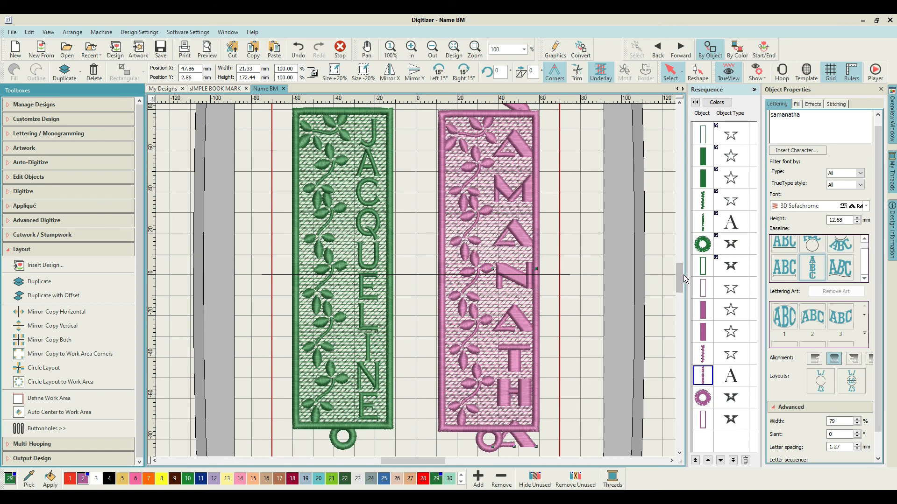
pyautogui.moveTo(681, 275); pyautogui.dragTo(680, 270)
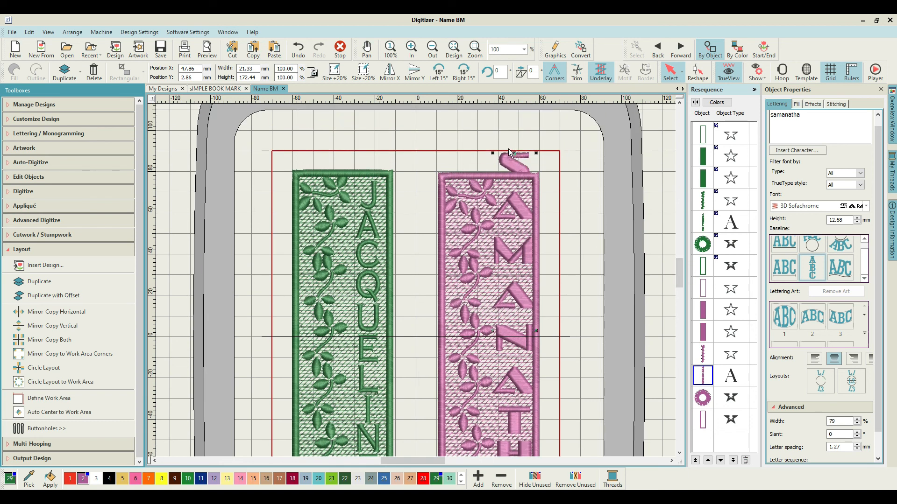
pyautogui.moveTo(514, 154); pyautogui.dragTo(515, 186)
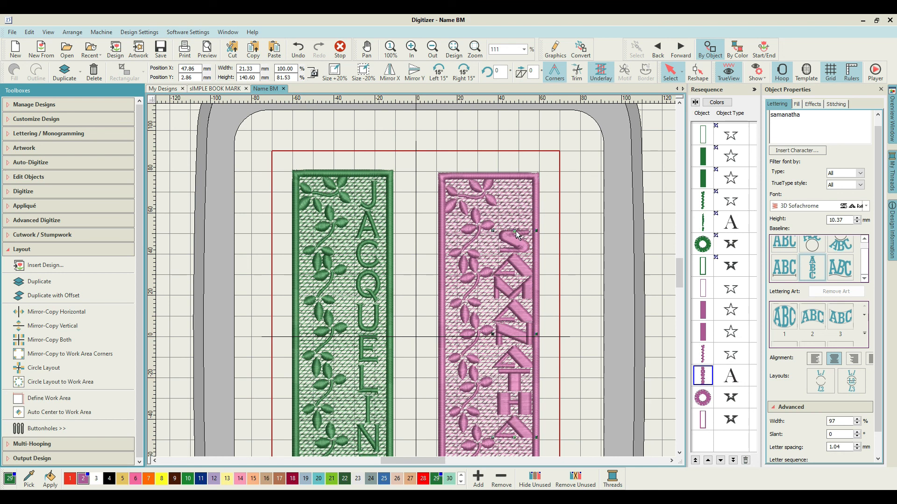
pyautogui.moveTo(514, 228); pyautogui.dragTo(515, 194)
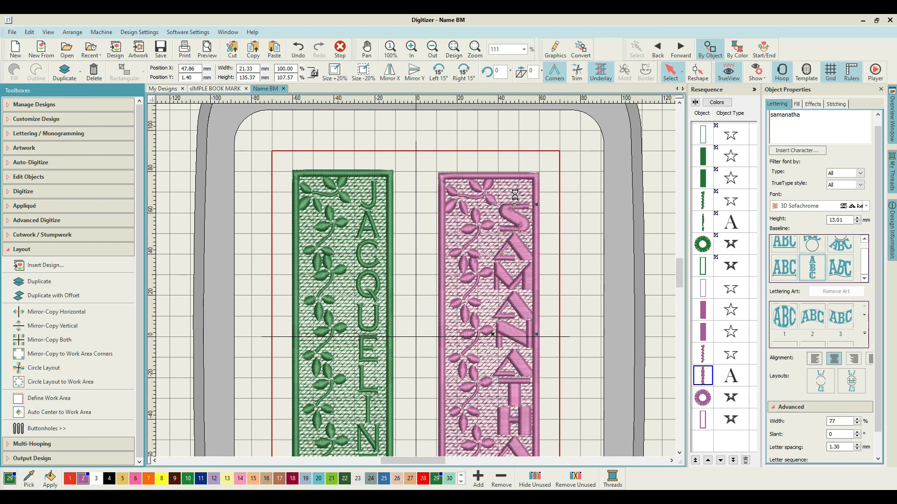
# Narrow the pink bookmark's lettering to about 16.4 mm wide, keeping it clear of the border, and deselect it
pyautogui.moveTo(680, 265); pyautogui.dragTo(680, 273)
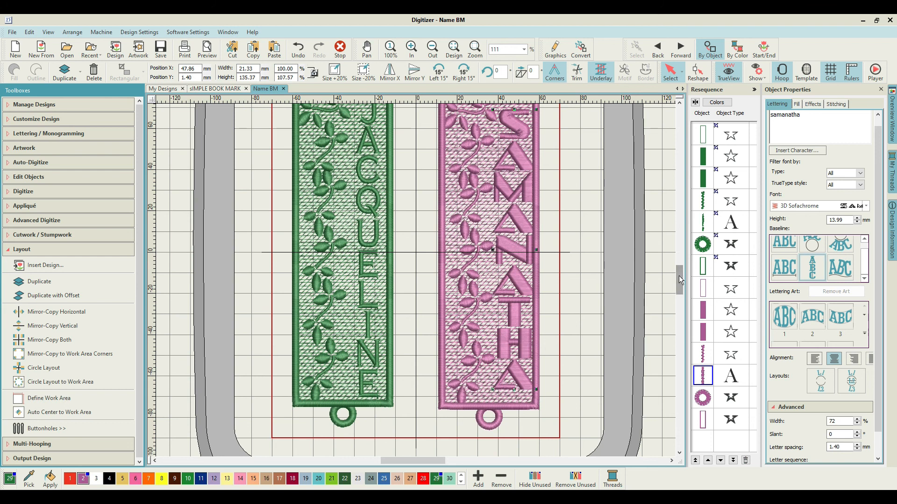
pyautogui.moveTo(538, 251); pyautogui.dragTo(531, 249)
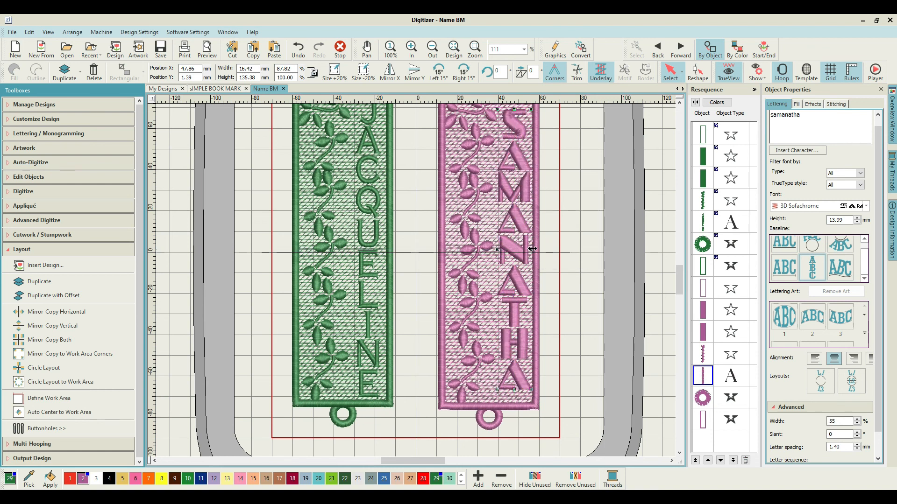
pyautogui.moveTo(678, 271); pyautogui.dragTo(675, 263)
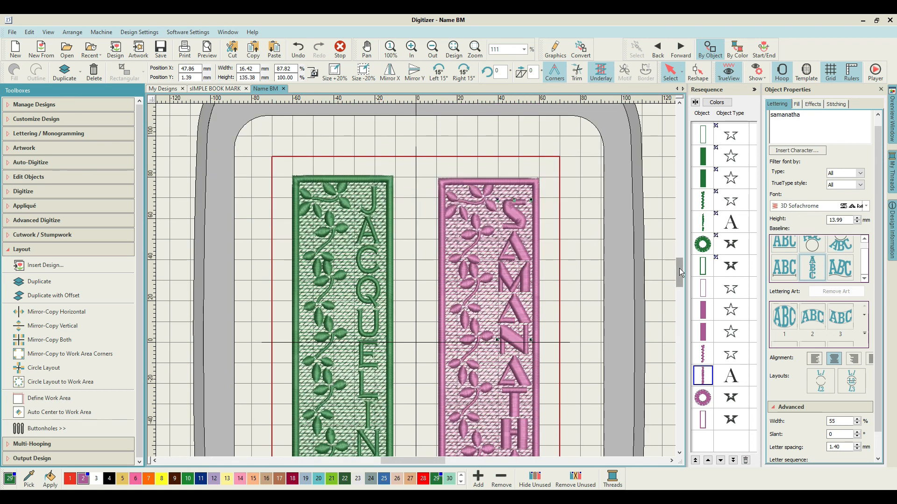
pyautogui.scroll(-3, 629, 285)
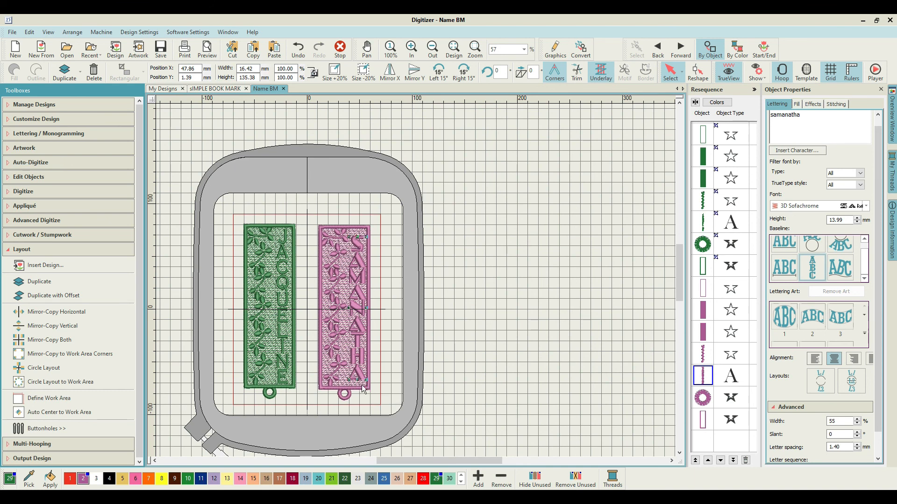
pyautogui.click(357, 293)
pyautogui.press('0')
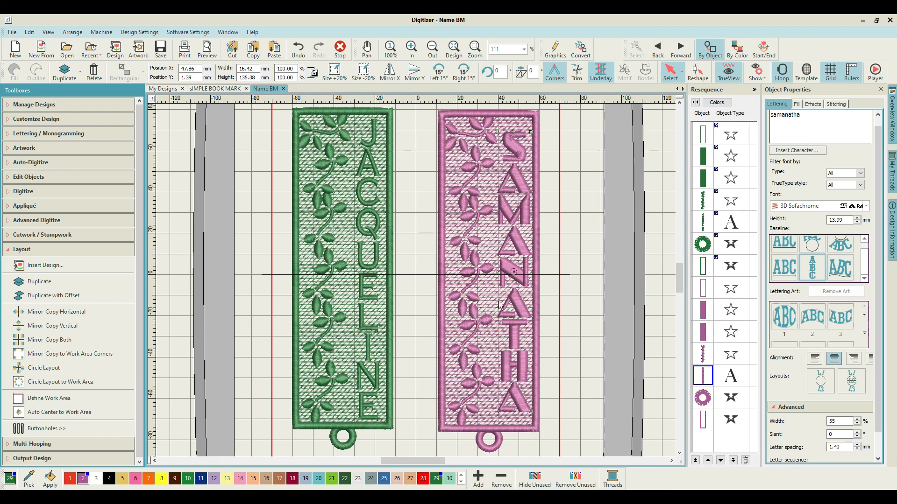
pyautogui.click(564, 267)
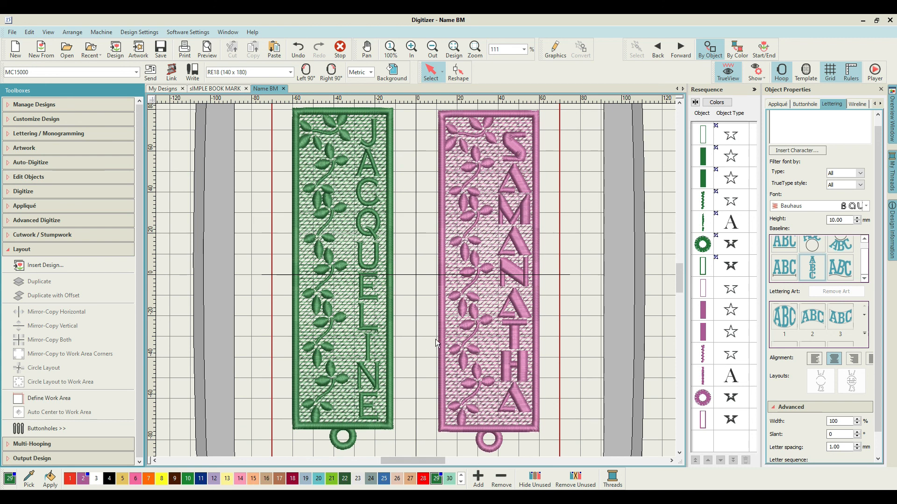
# Save the Name BM design and show both finished bookmarks within the hoop
pyautogui.click(164, 51)
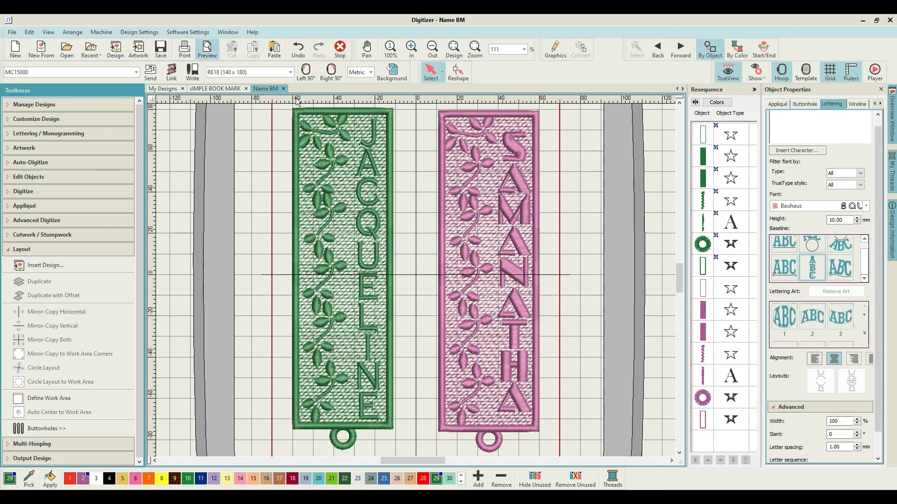
pyautogui.scroll(-2, 377, 211)
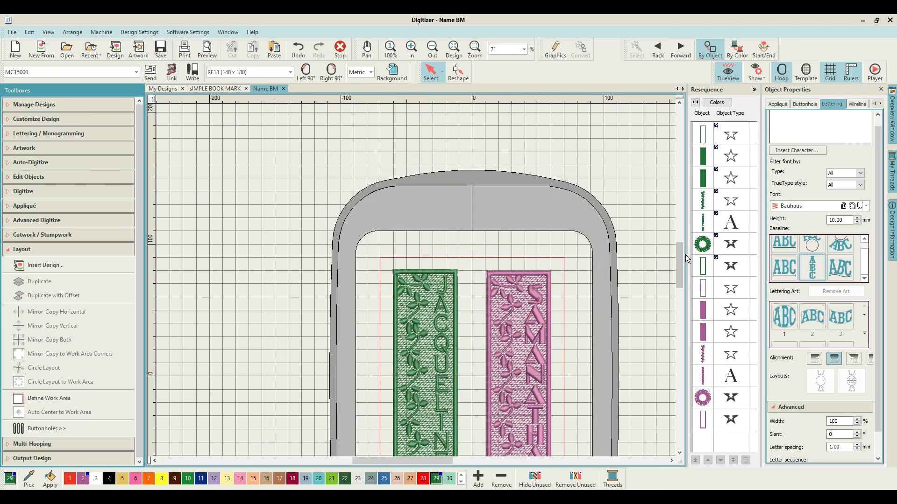
pyautogui.moveTo(680, 257)
pyautogui.mouseDown()
pyautogui.moveTo(680, 280)
pyautogui.moveTo(680, 270)
pyautogui.mouseUp()
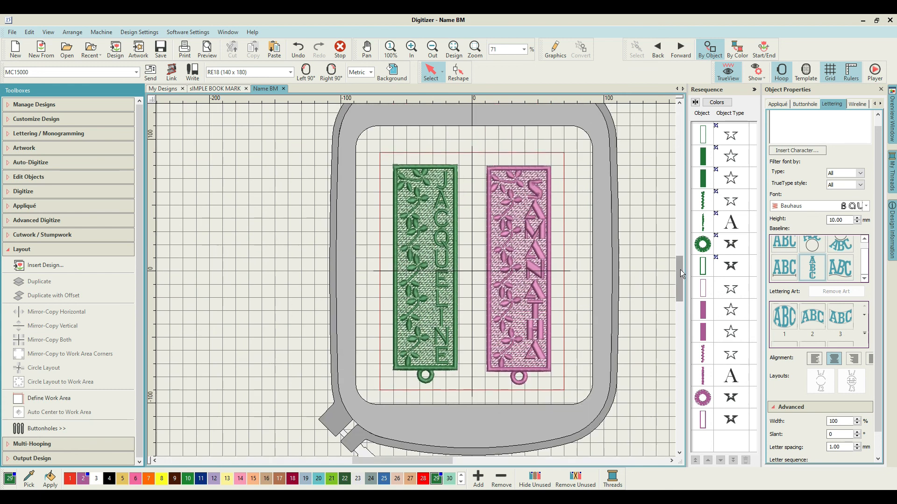